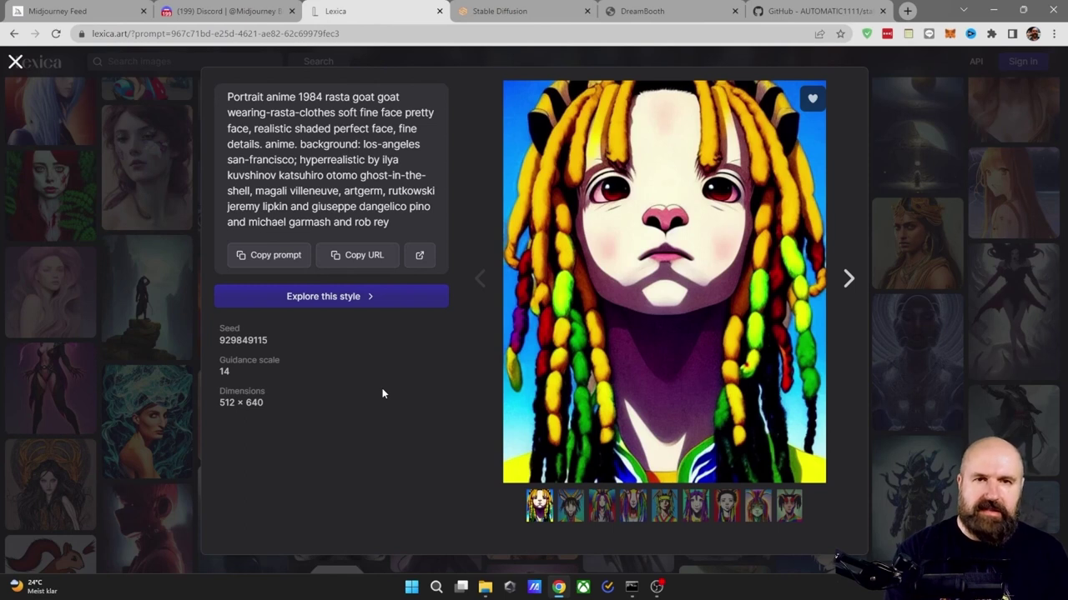
Step: View the image variations of the anime rasta goat portrait prompt on Lexica
left_click(563, 520)
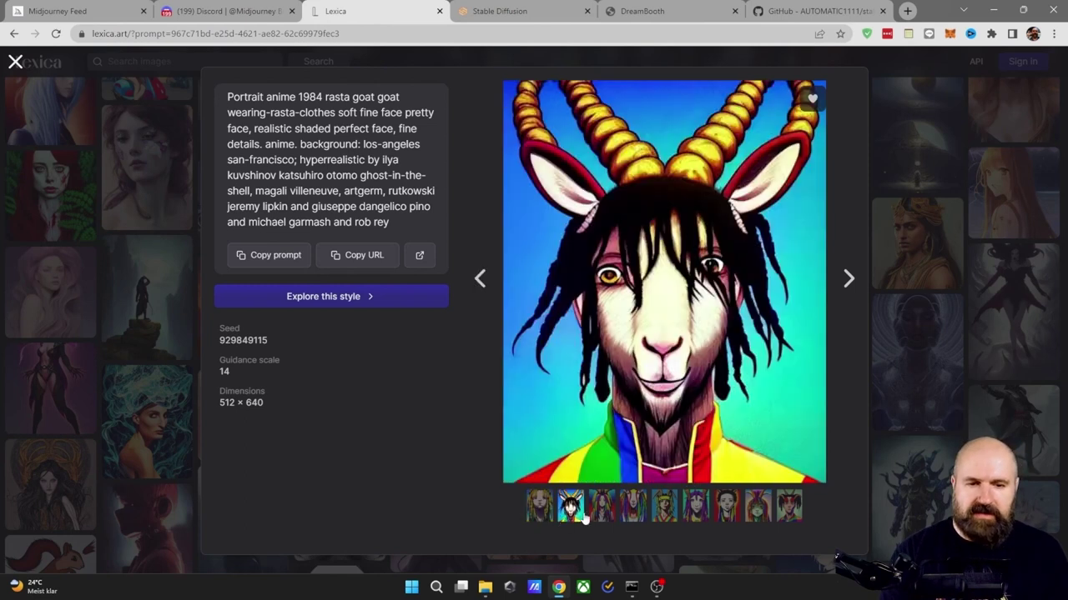
left_click(598, 517)
left_click(630, 519)
left_click(665, 517)
left_click(694, 517)
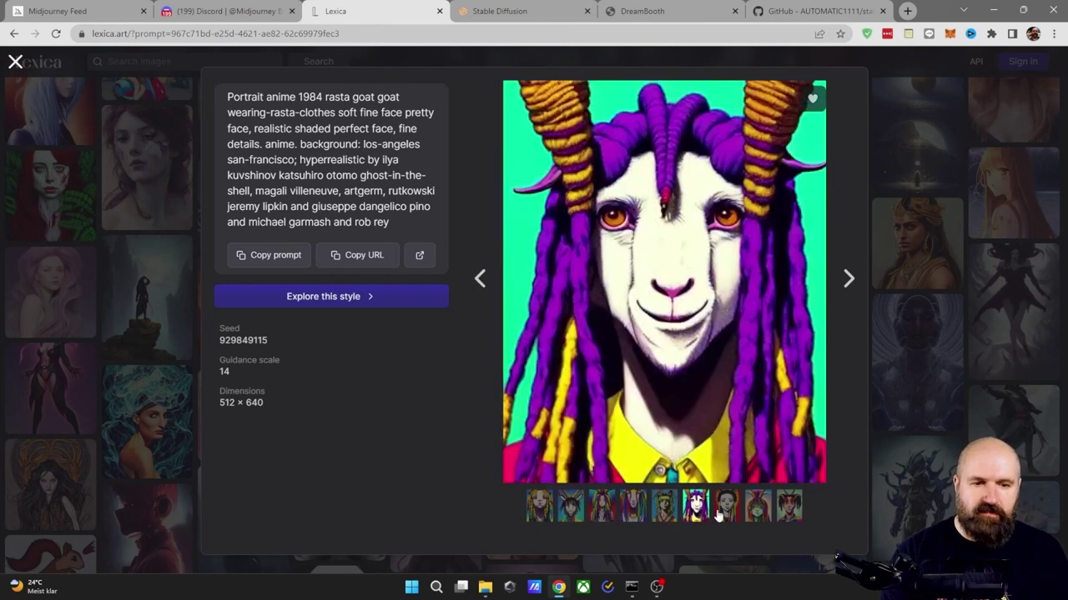
left_click(722, 517)
left_click(759, 517)
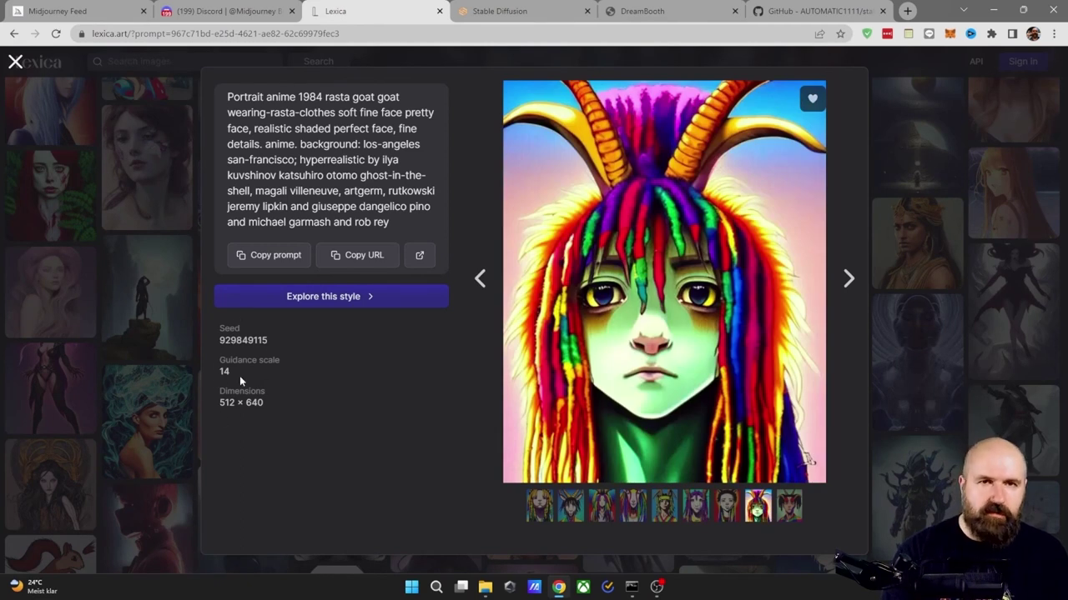
Step: Bring up the cyberpunk police officer prompt and view its image variations through to the last one
key("Right")
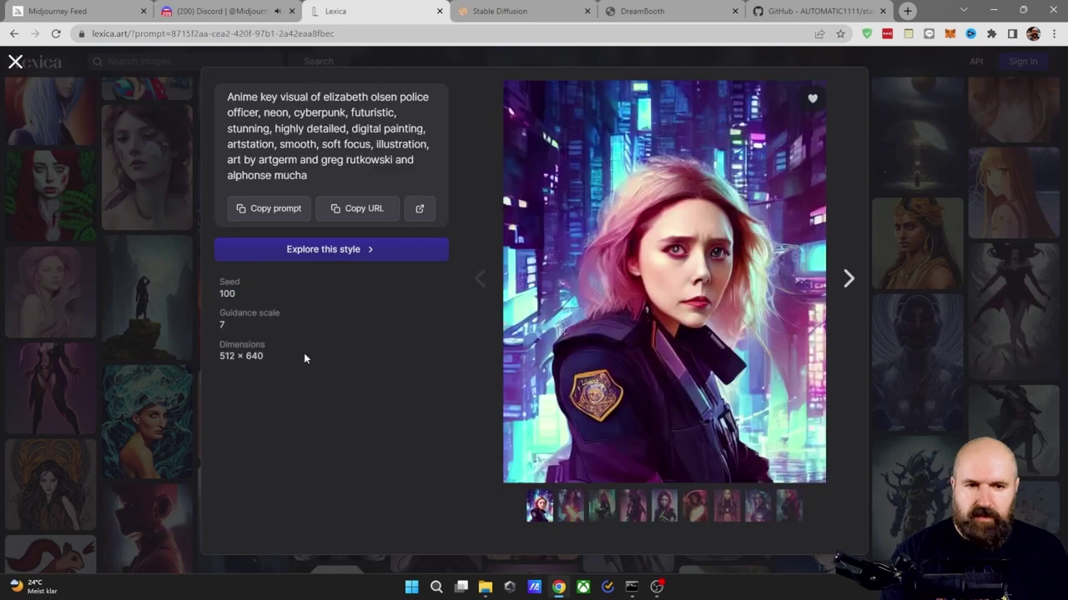
left_click(569, 513)
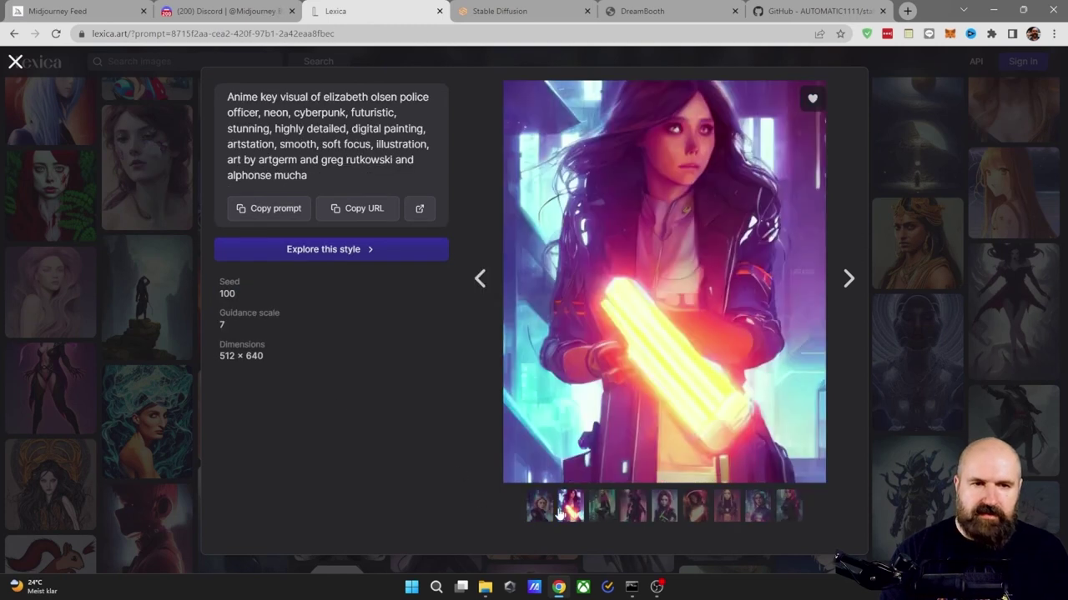
left_click(602, 519)
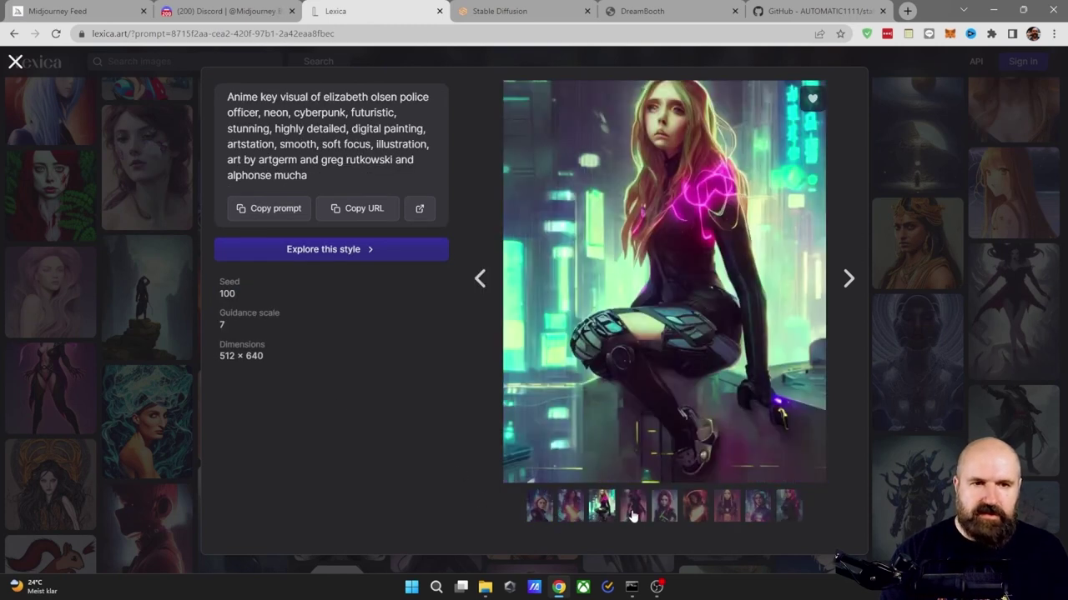
left_click(634, 517)
left_click(663, 517)
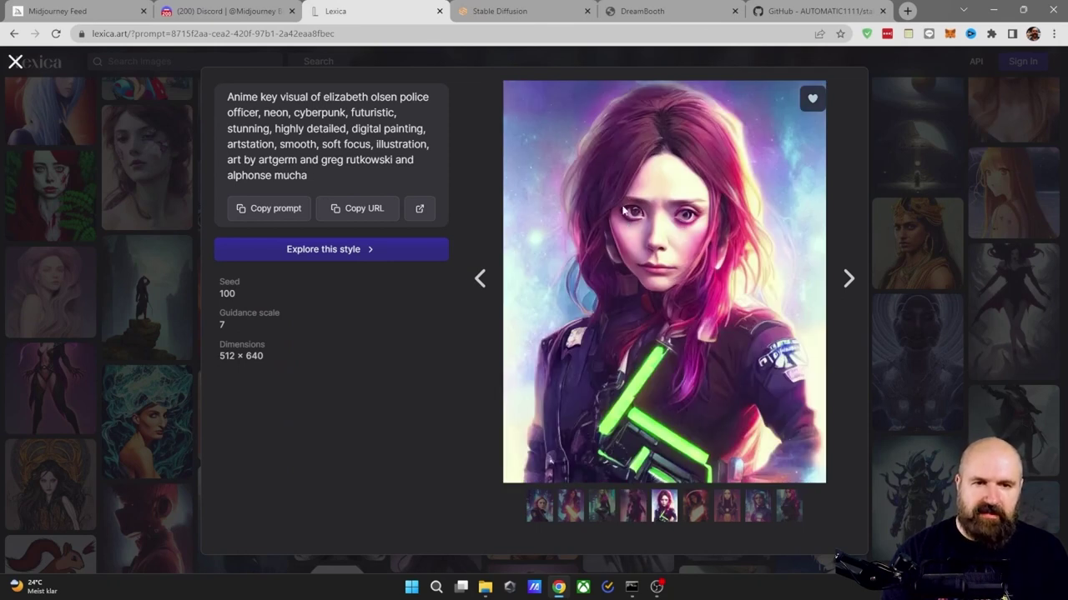
left_click(696, 519)
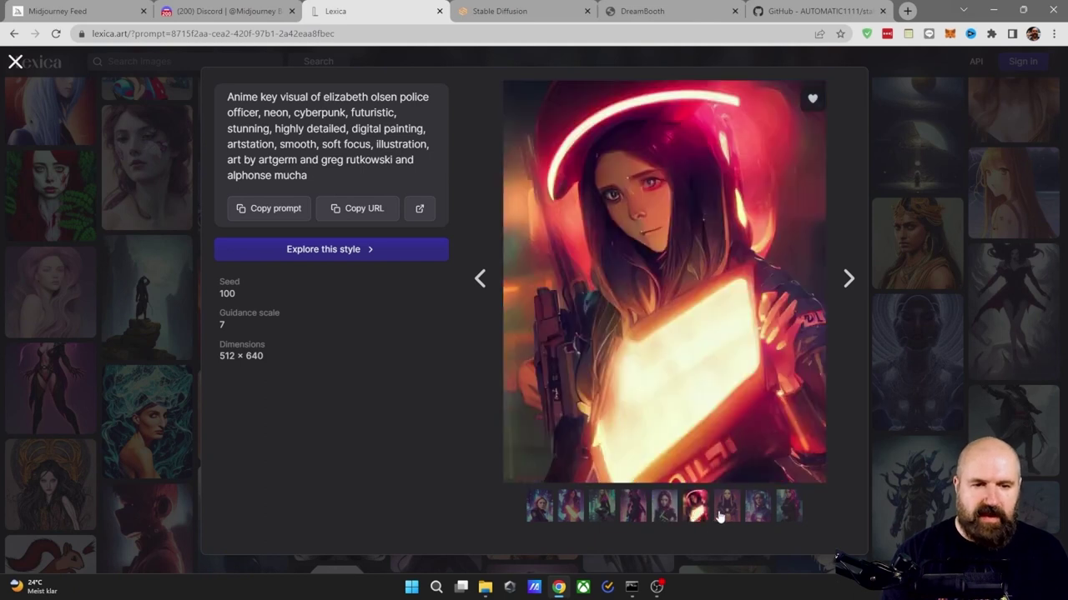
left_click(727, 513)
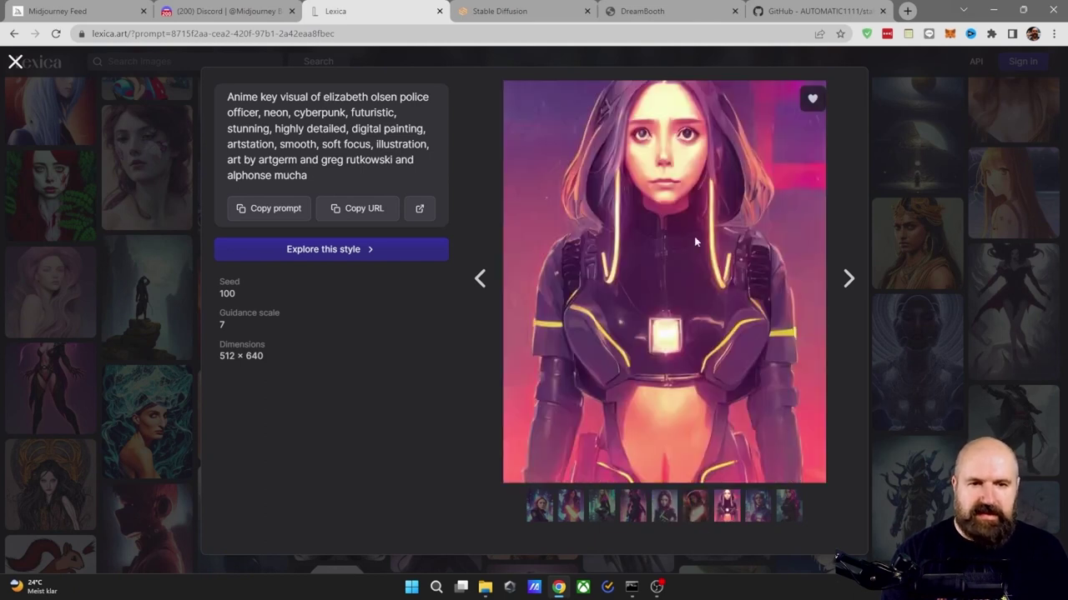
left_click(755, 514)
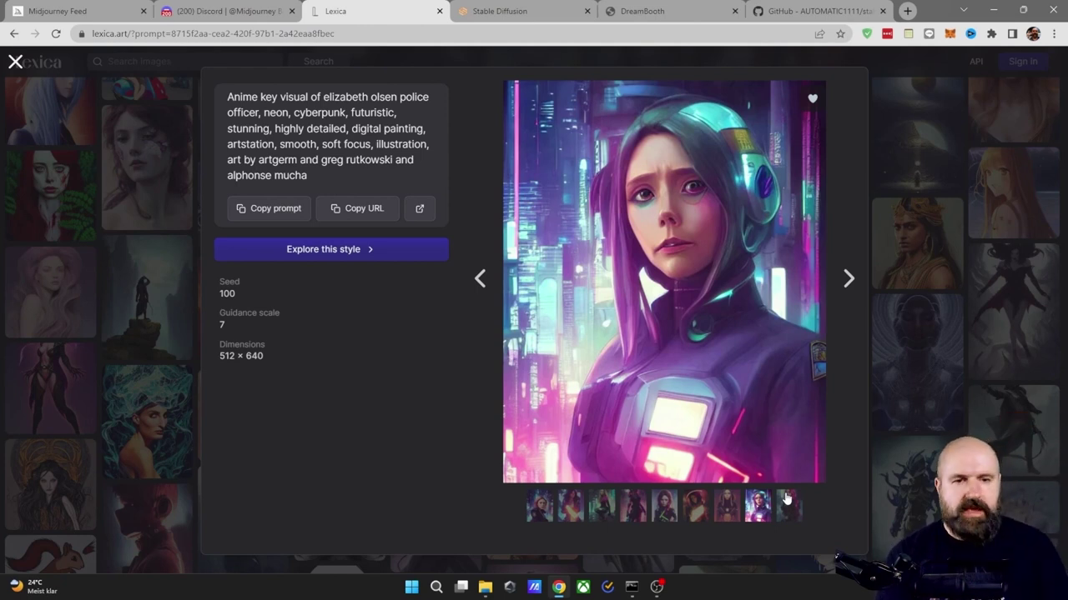
left_click(785, 499)
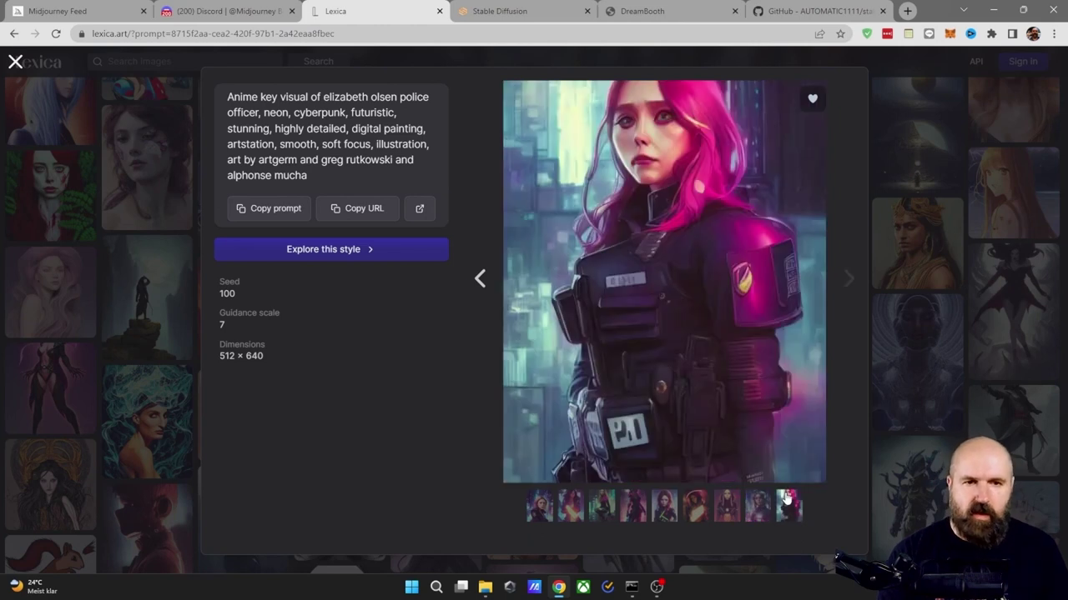
left_click(161, 284)
Step: Switch to the Stable Diffusion web UI and examine its txt2img settings, prompt and negative prompt fields
left_click(513, 10)
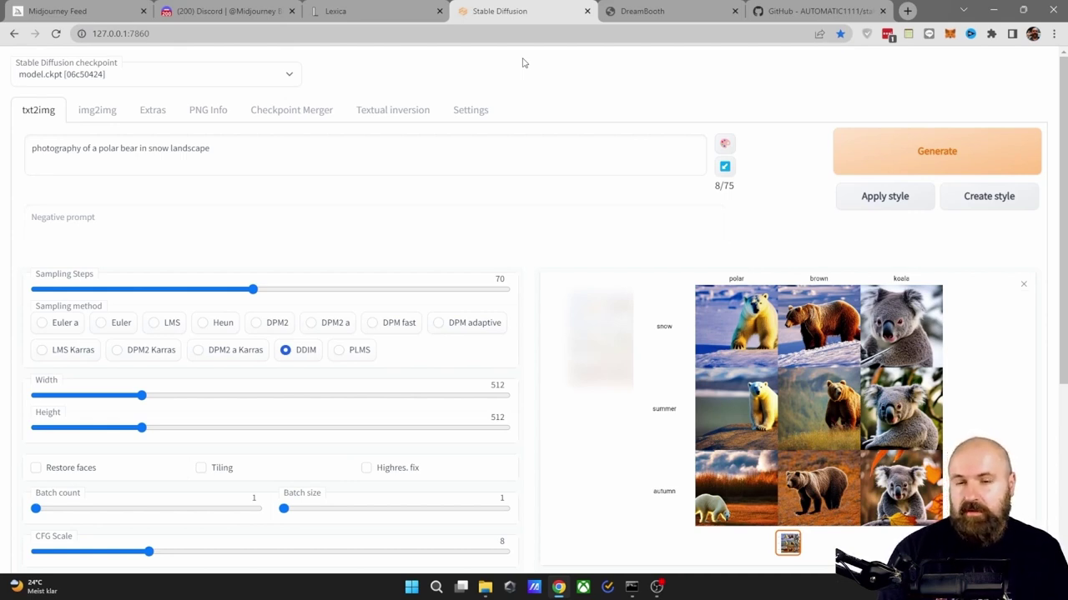
scroll(583, 342, "down", 3)
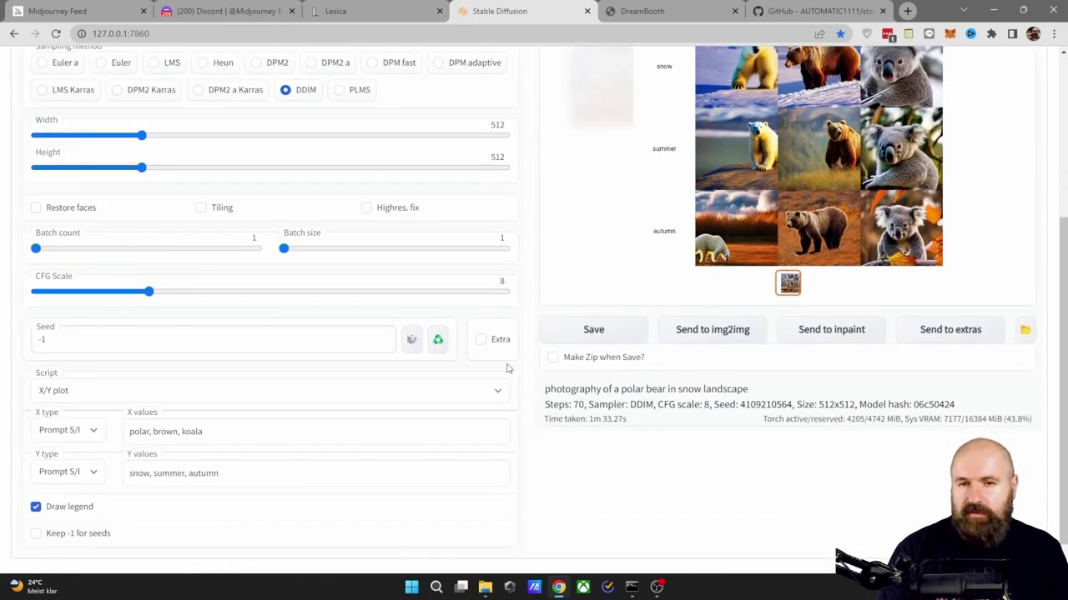
scroll(544, 392, "up", 3)
left_click(265, 153)
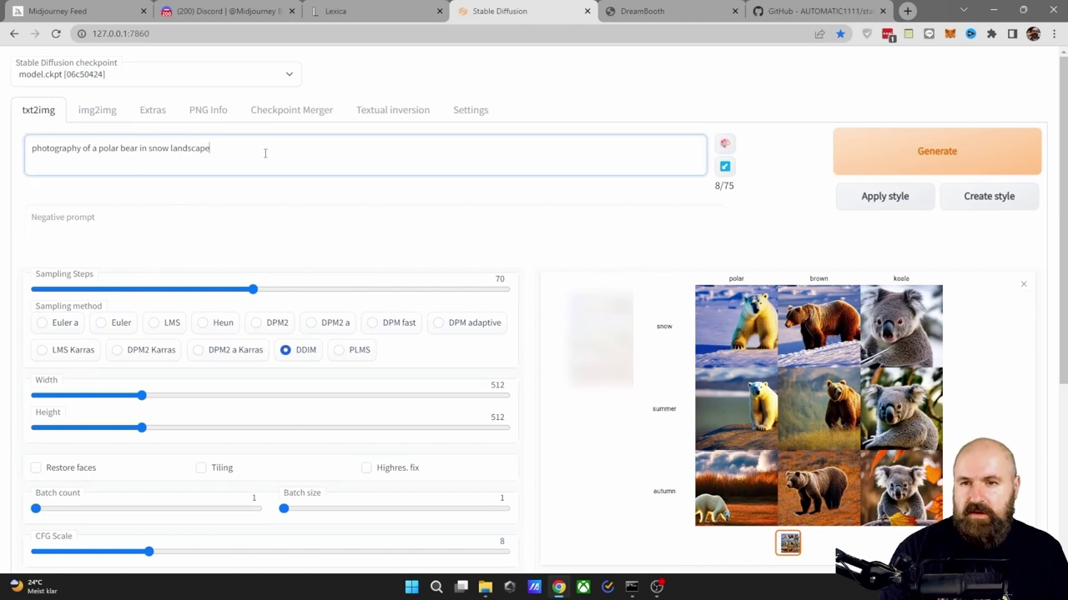
left_click(105, 225)
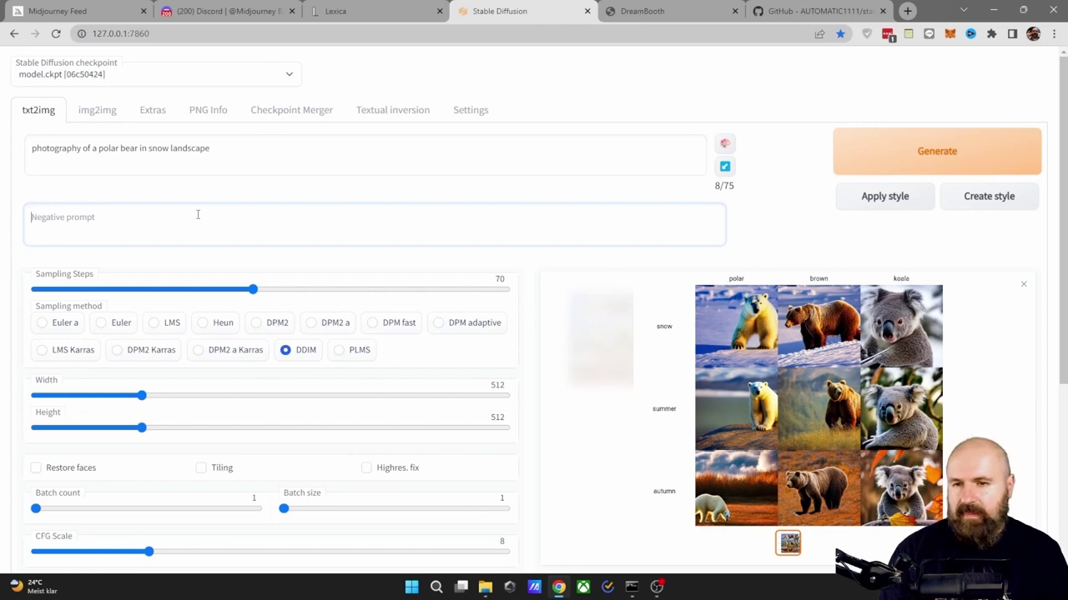
Step: Set the sampling steps to 69 and review the image size, tiling and batch options
scroll(217, 226, "down", 1)
mouse_move(252, 231)
left_mouse_down()
mouse_move(203, 232)
mouse_move(250, 226)
left_mouse_up()
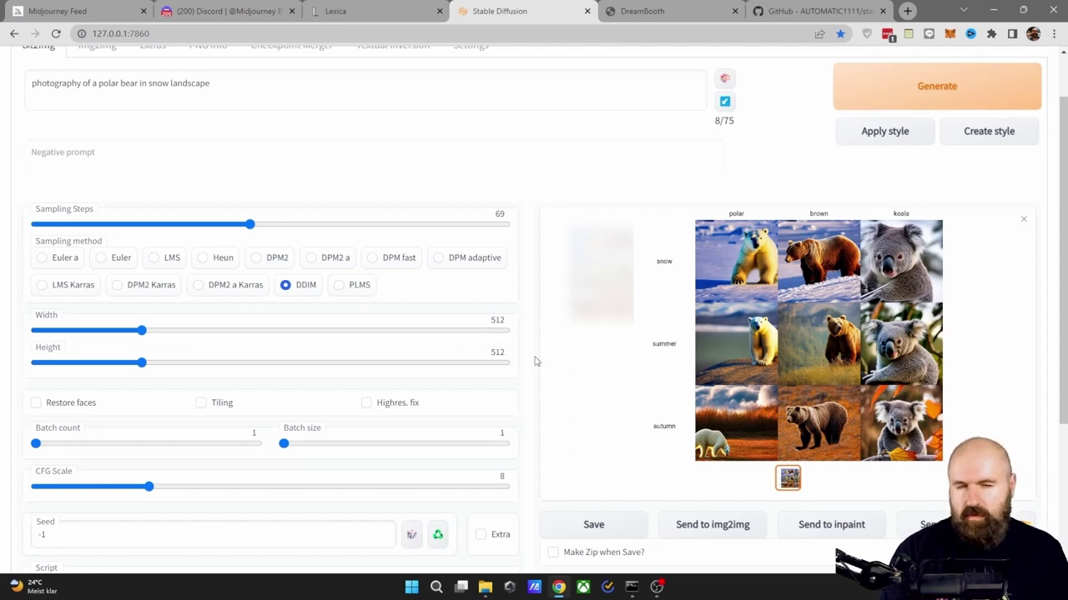
scroll(526, 325, "down", 2)
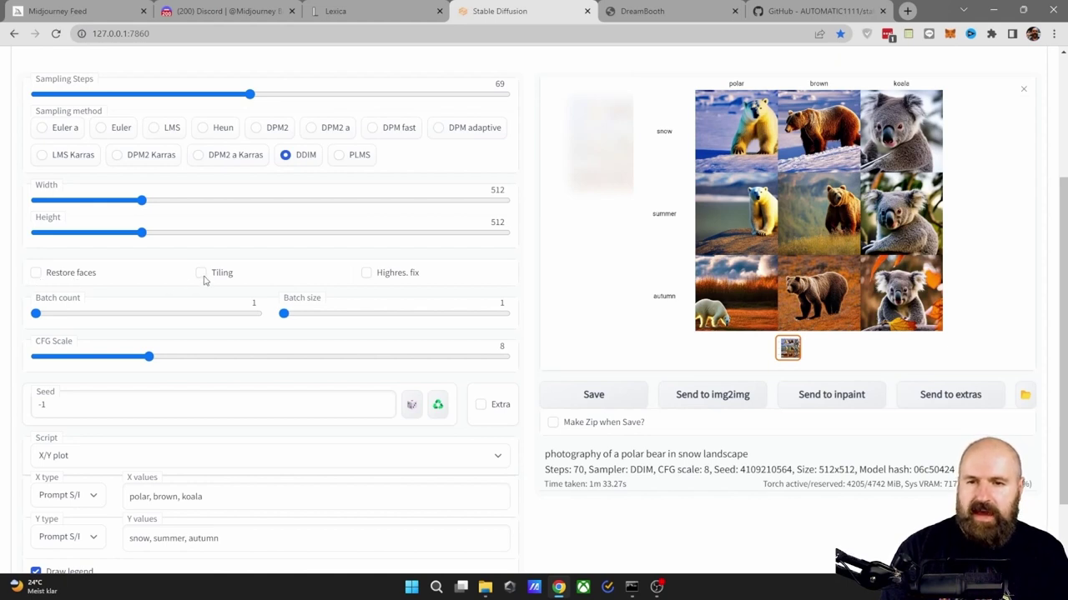
scroll(532, 395, "up", 2)
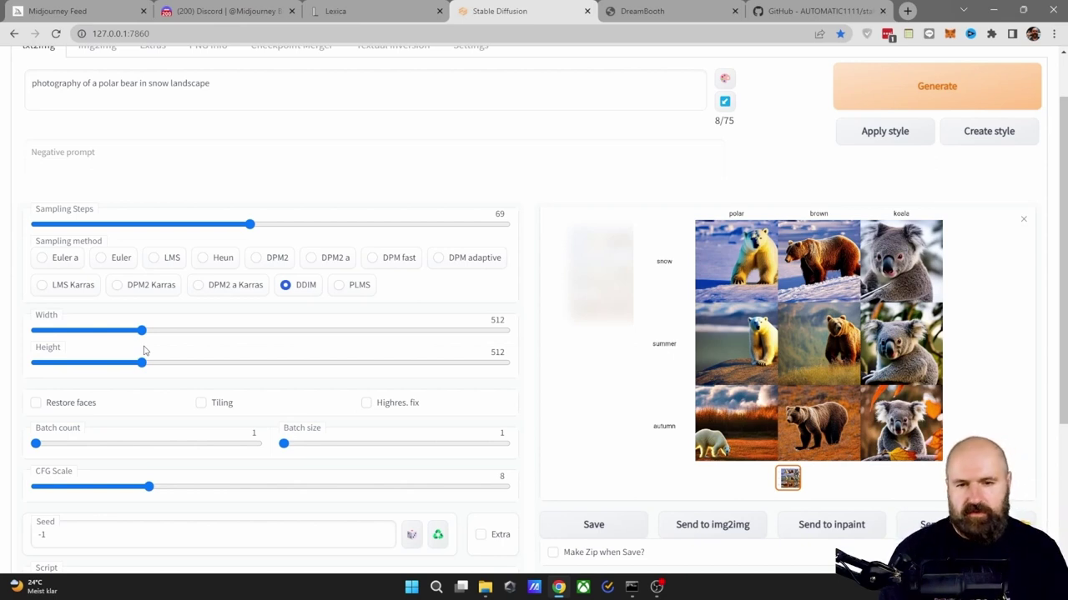
scroll(144, 351, "down", 2)
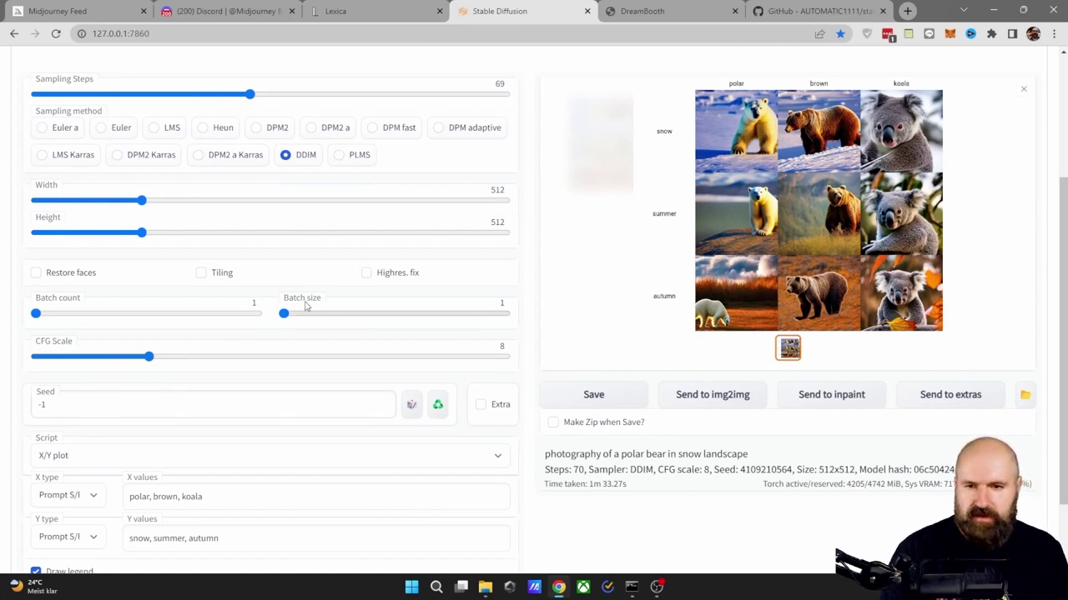
Step: Try a batch size of 8 and a batch count of 16, and return both to 1
left_click_drag(283, 312, 519, 312)
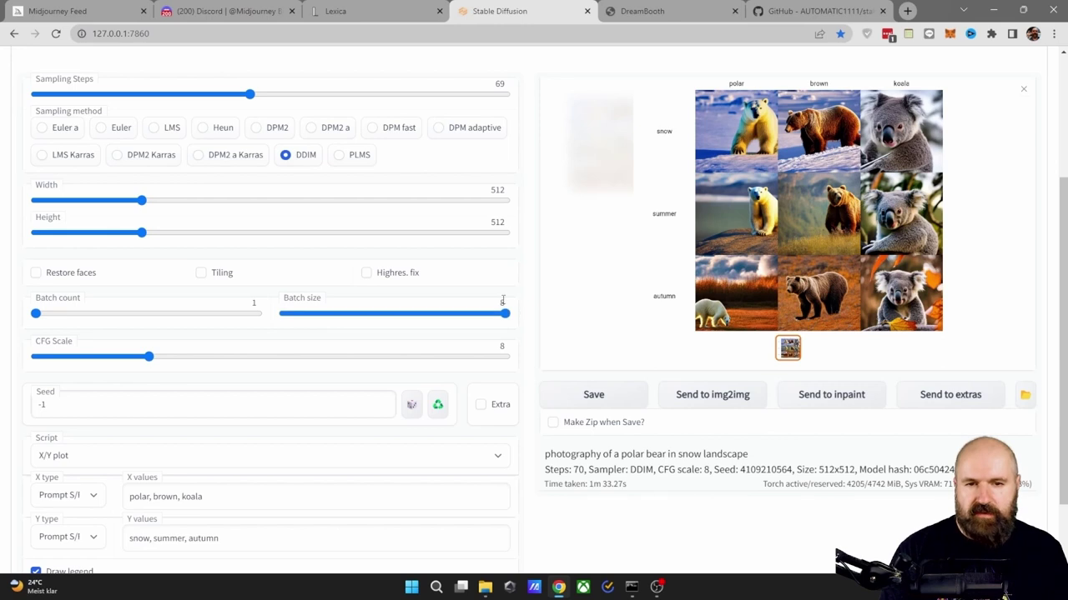
left_click_drag(36, 314, 258, 314)
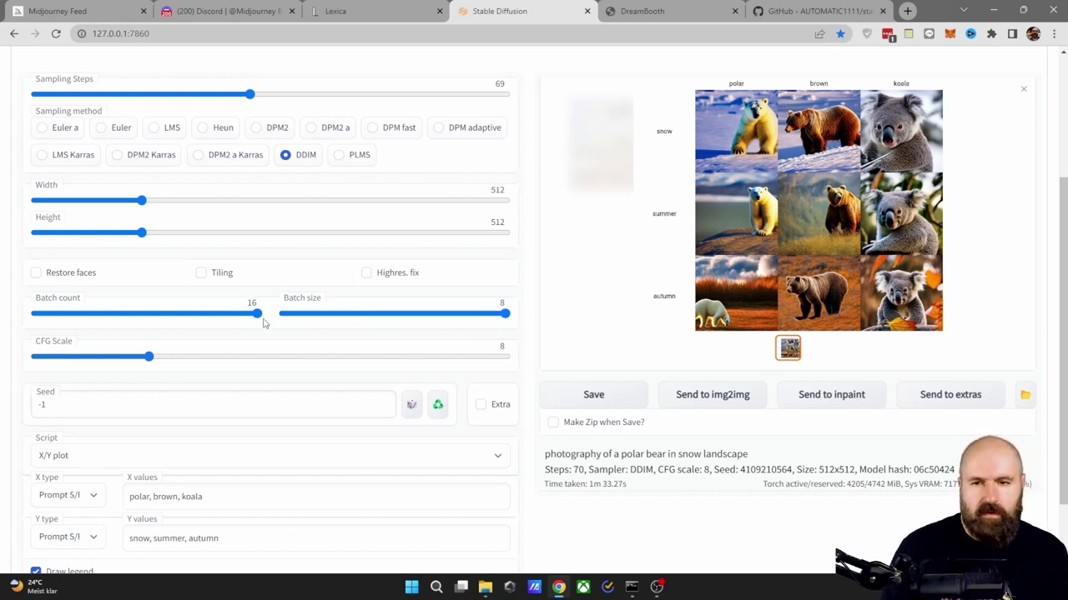
left_click_drag(260, 315, 25, 316)
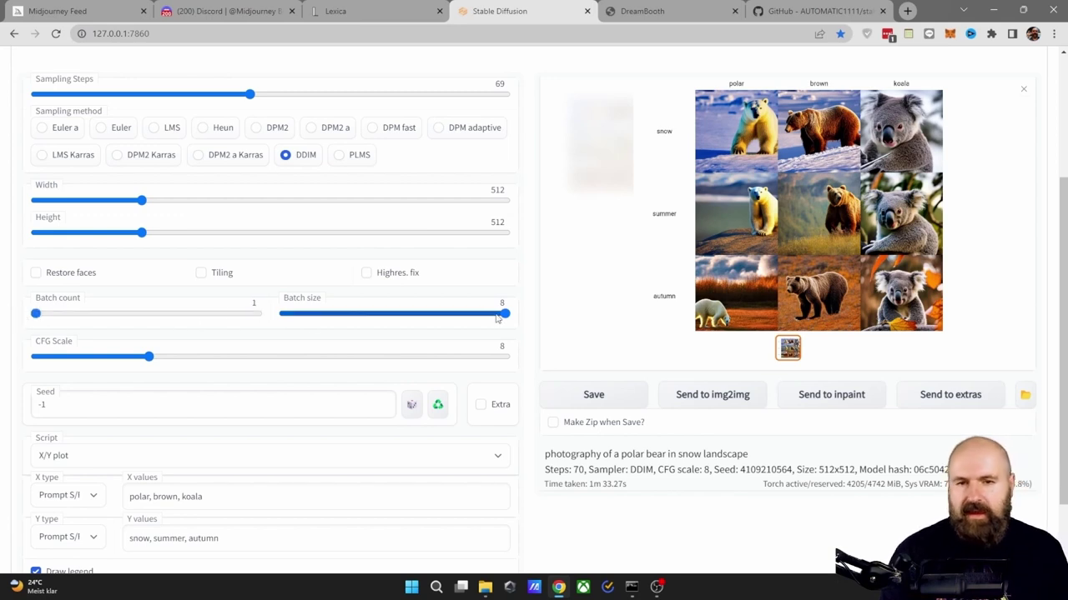
left_click_drag(504, 314, 274, 322)
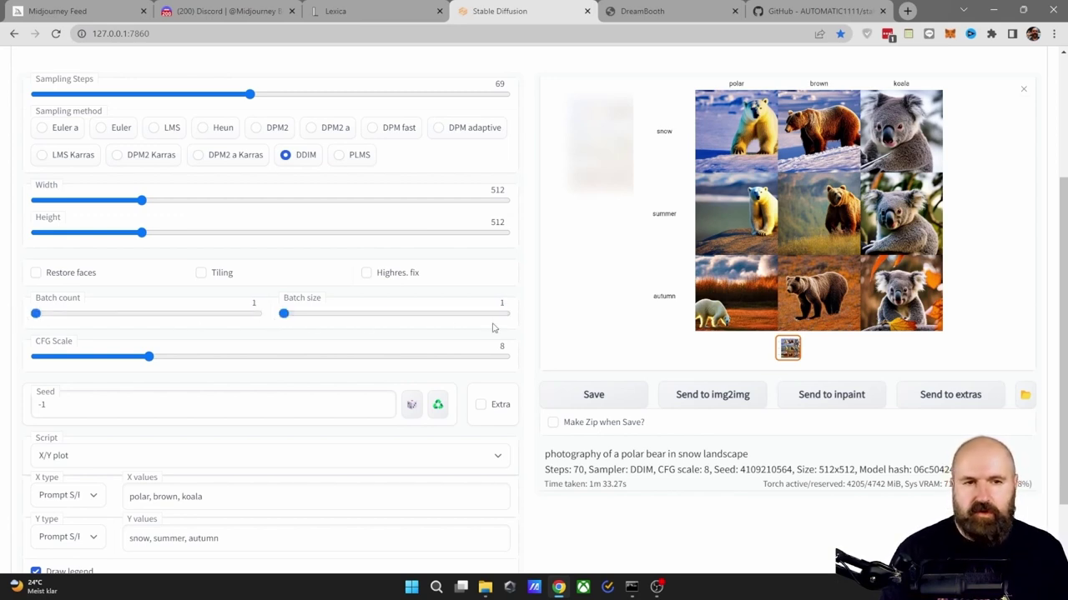
Step: Examine the available scripts and the X and Y values of the X/Y plot
scroll(496, 333, "up", 3)
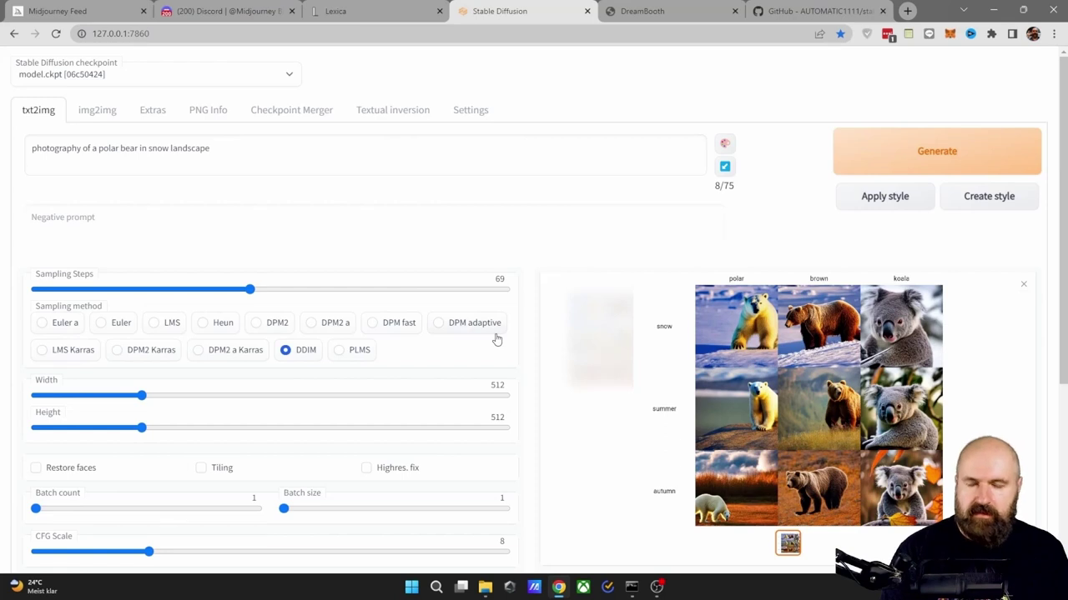
scroll(497, 339, "down", 4)
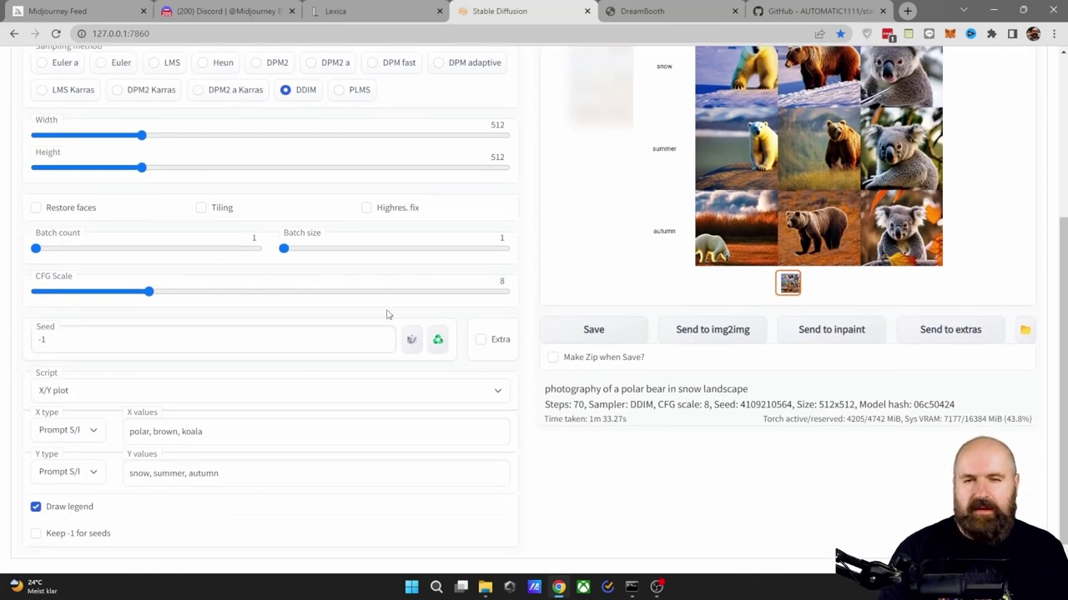
scroll(288, 340, "down", 1)
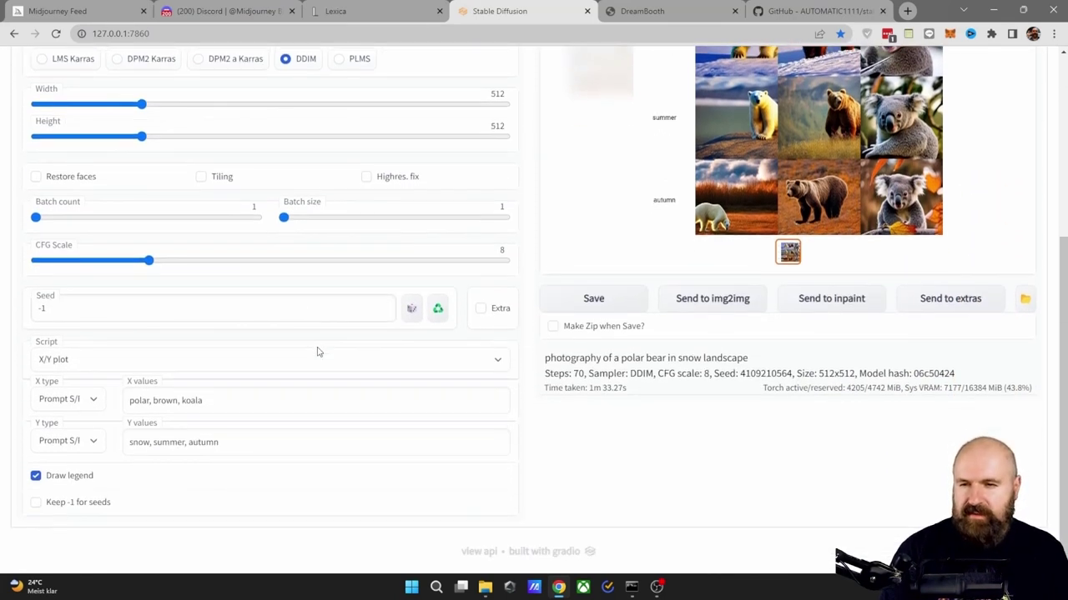
left_click(66, 362)
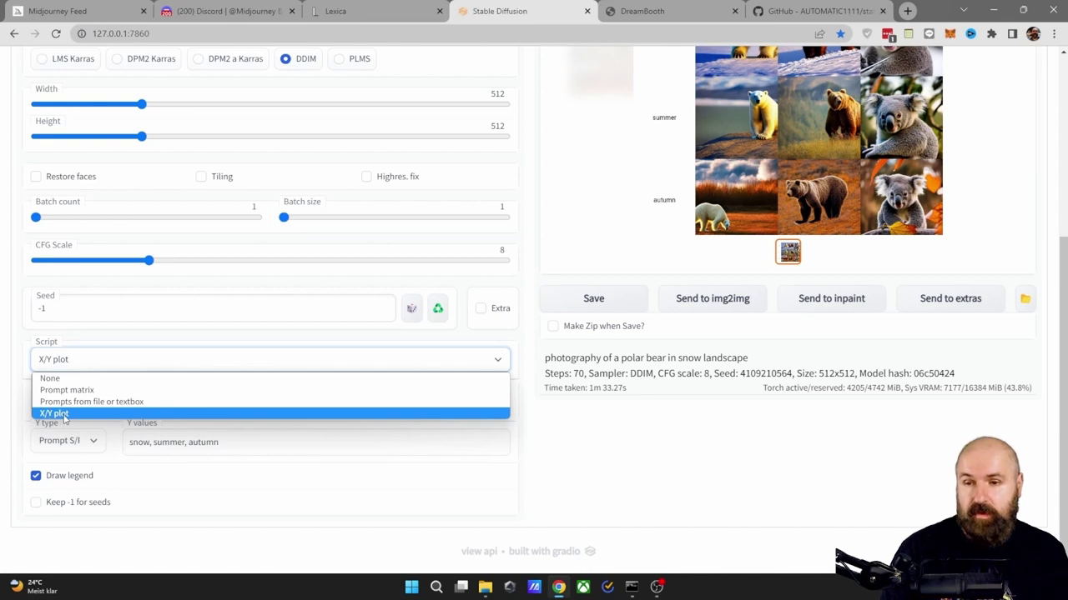
left_click(90, 290)
scroll(100, 338, "up", 2)
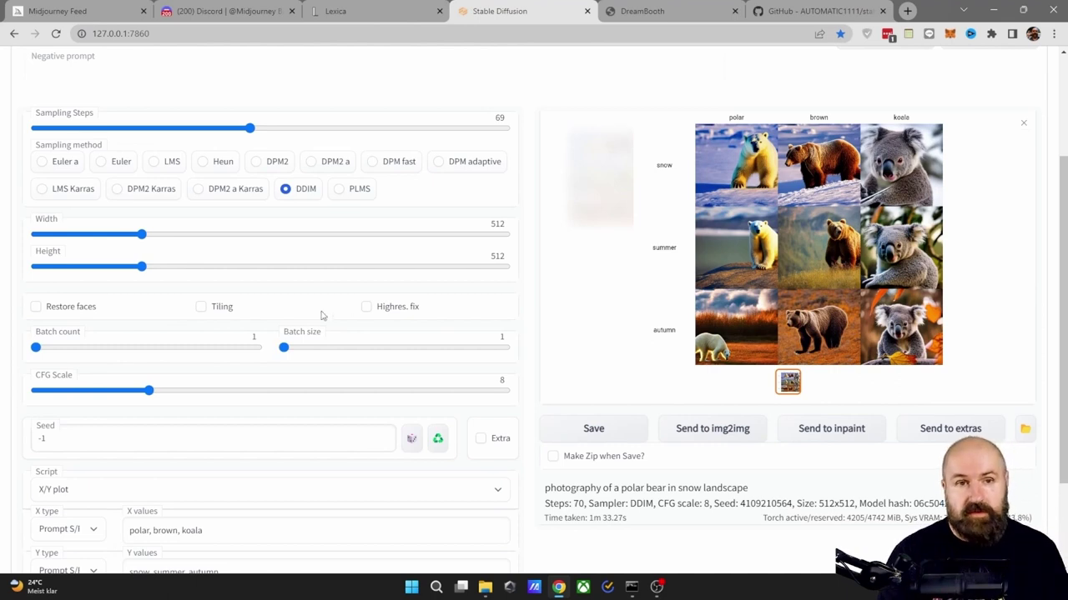
scroll(426, 325, "down", 1)
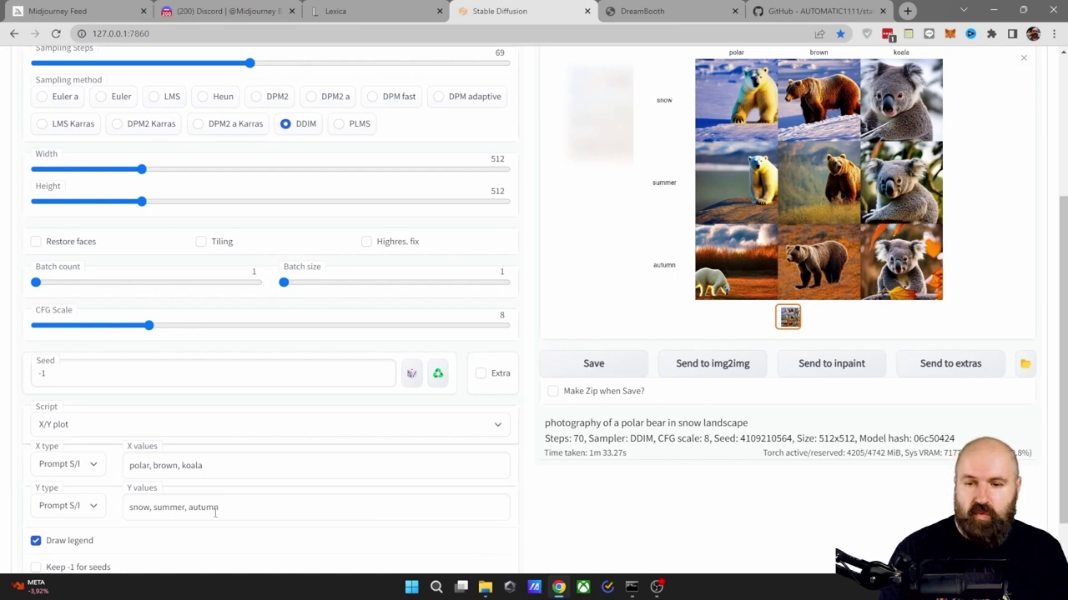
Step: View the generated bear and koala grid enlarged, and highlight the words "polar" and "snow" in the prompt
scroll(225, 508, "up", 3)
left_click(715, 369)
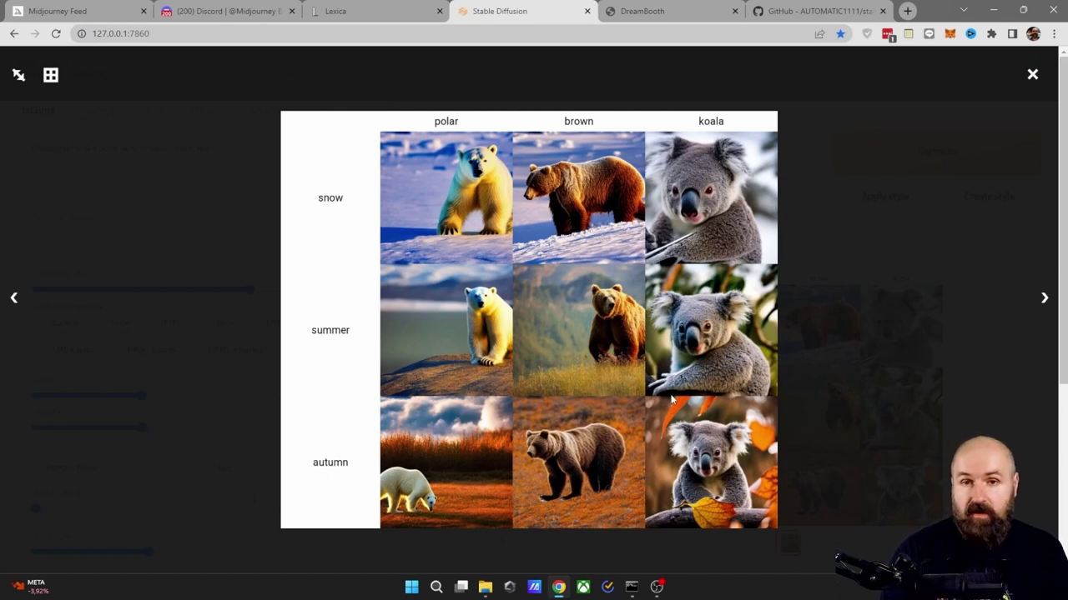
left_click(269, 230)
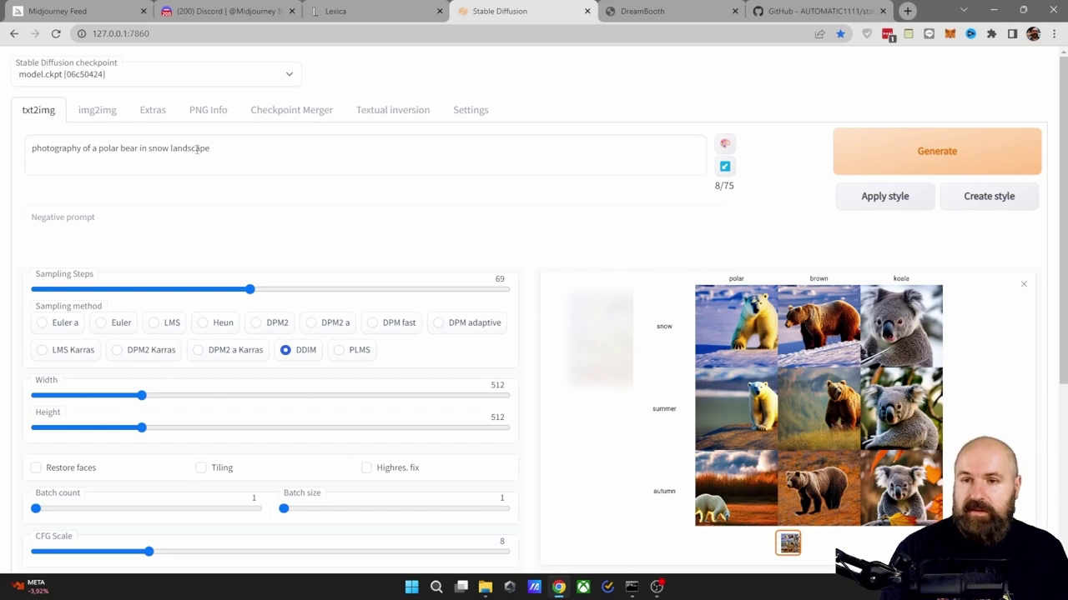
double_click(119, 150)
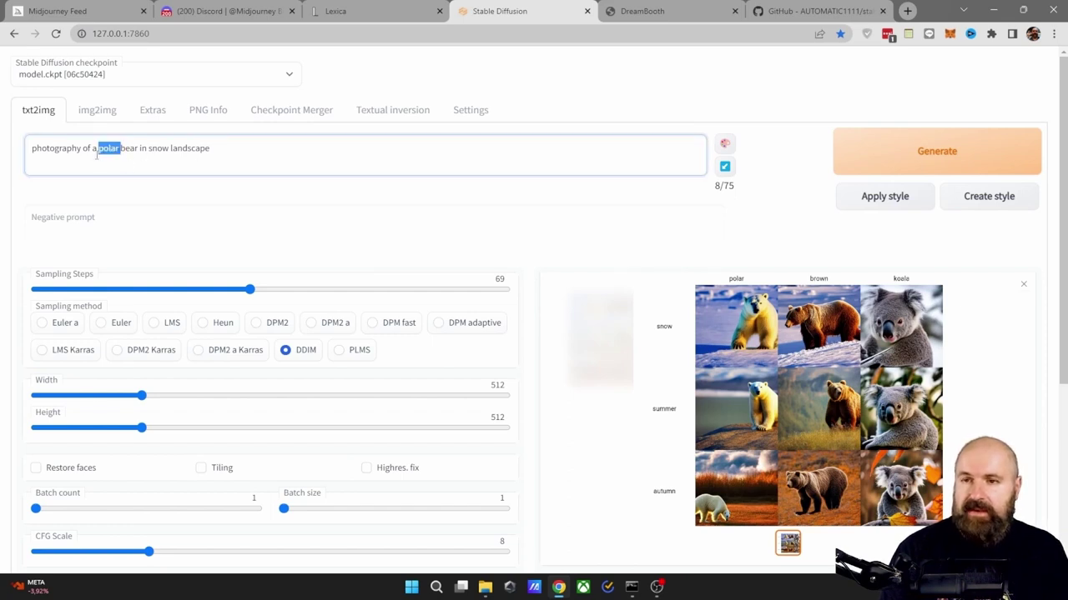
double_click(158, 149)
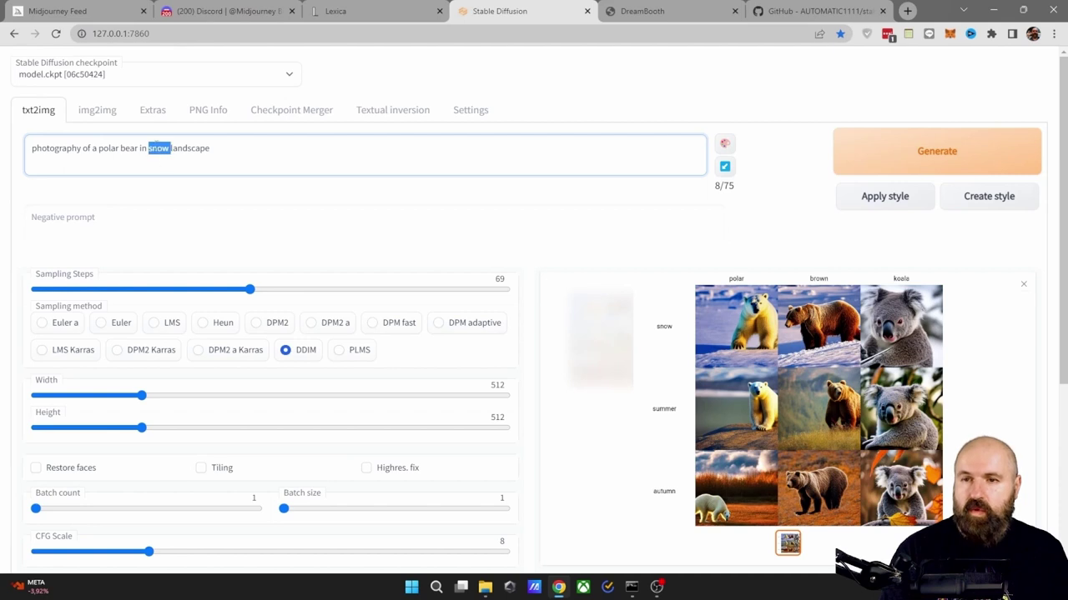
Step: Open the img2img page and review its source portrait, prompt, resize, sampling and size settings
left_click(820, 342)
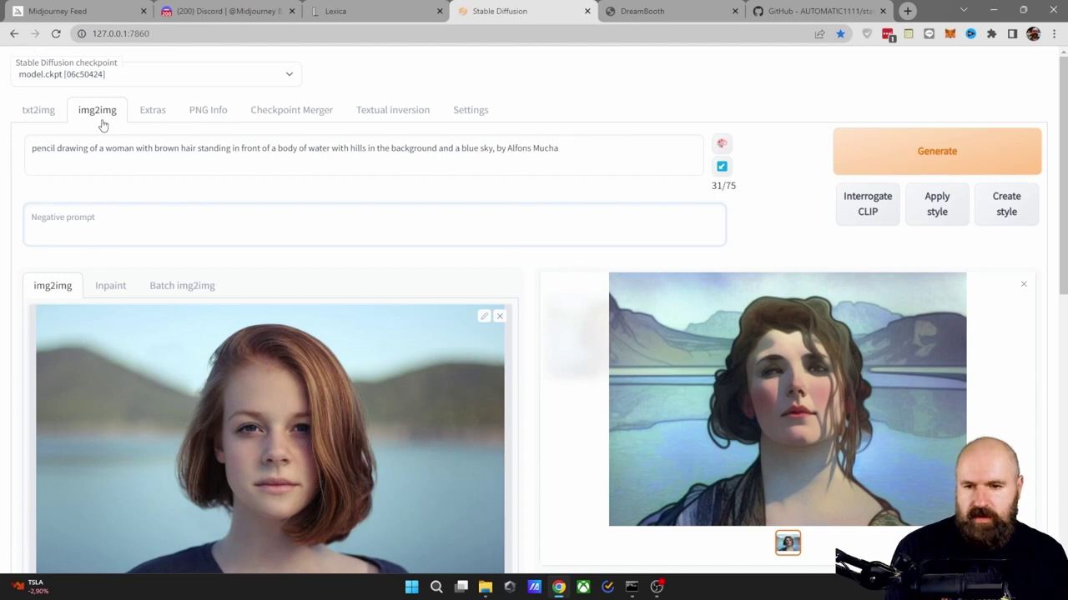
scroll(408, 275, "down", 3)
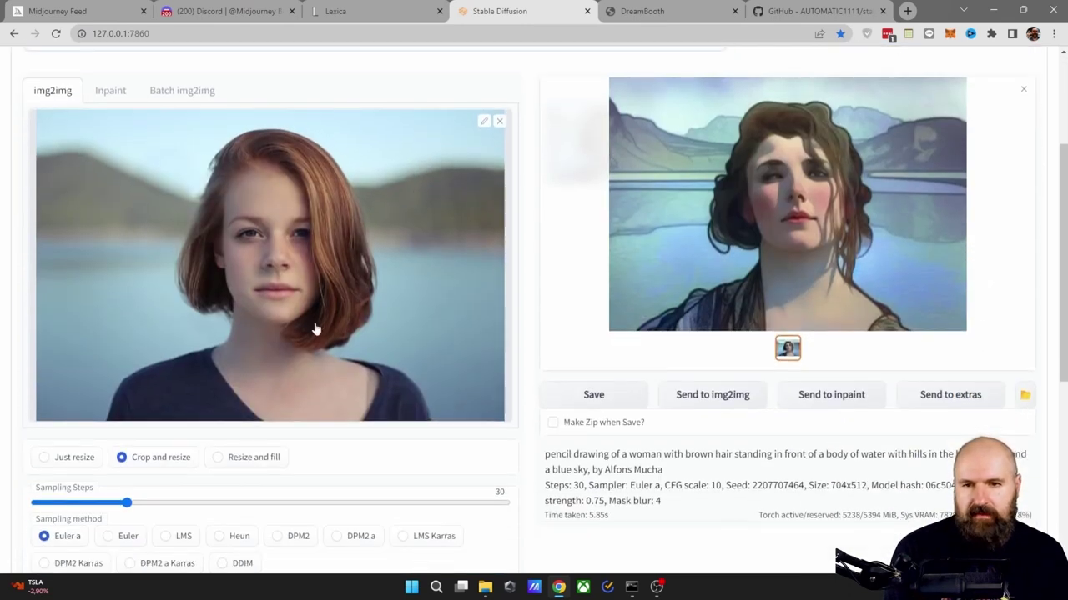
scroll(308, 274, "up", 3)
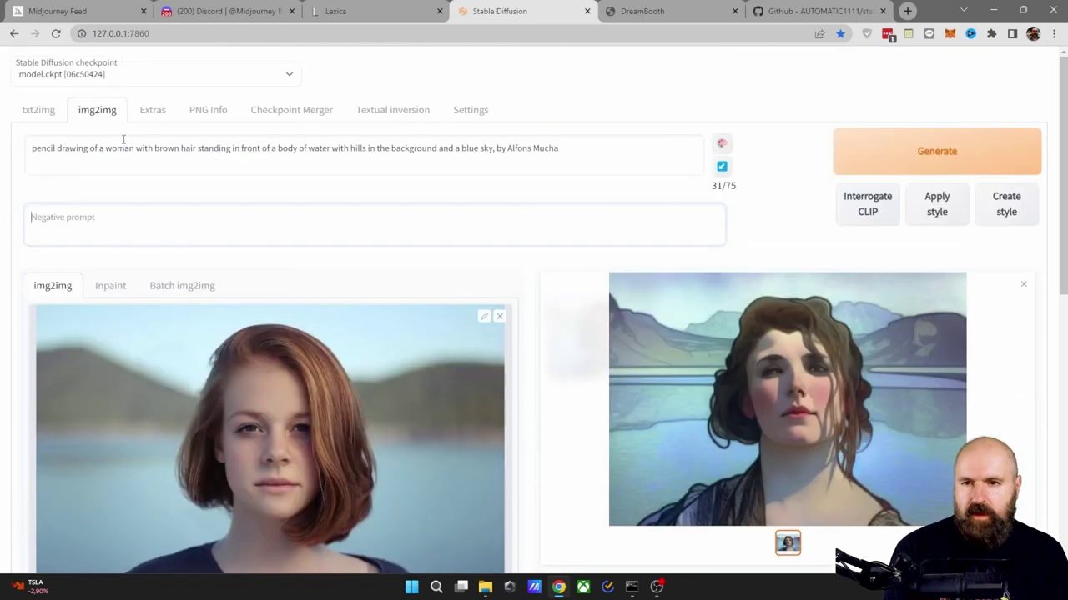
scroll(525, 322, "down", 1)
scroll(500, 350, "down", 8)
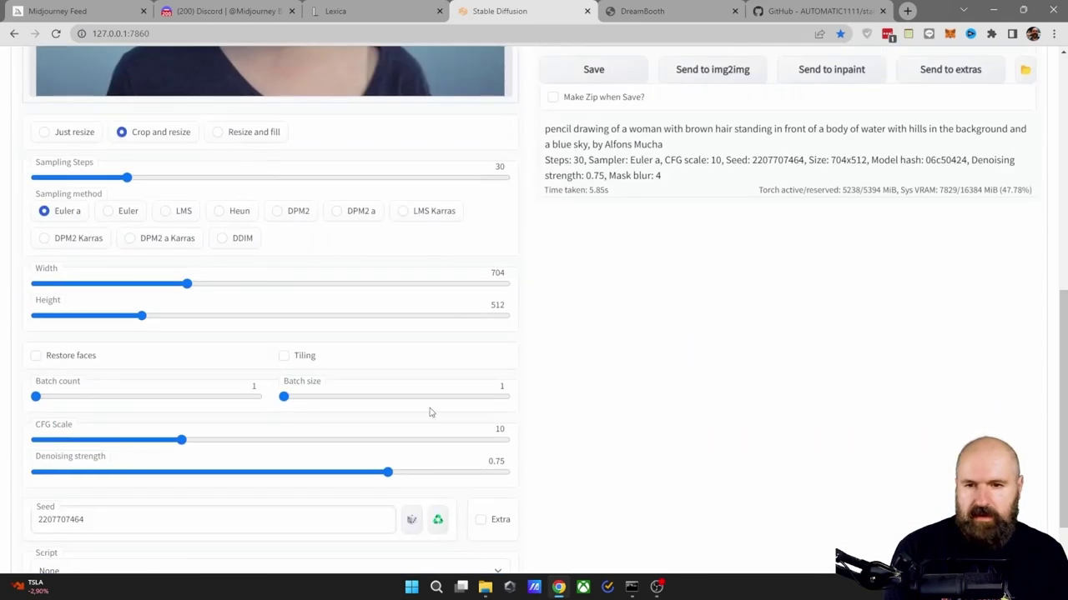
scroll(354, 491, "down", 1)
scroll(351, 489, "down", 1)
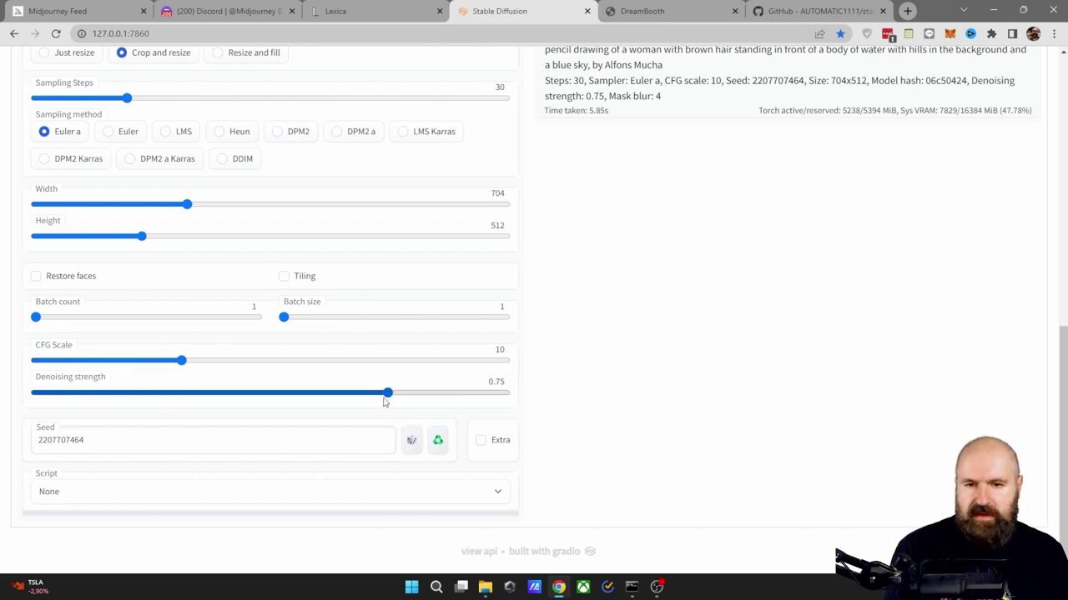
Step: Try the img2img denoising strength at 1 and 0, and set it to 0.56
left_click_drag(388, 393, 522, 396)
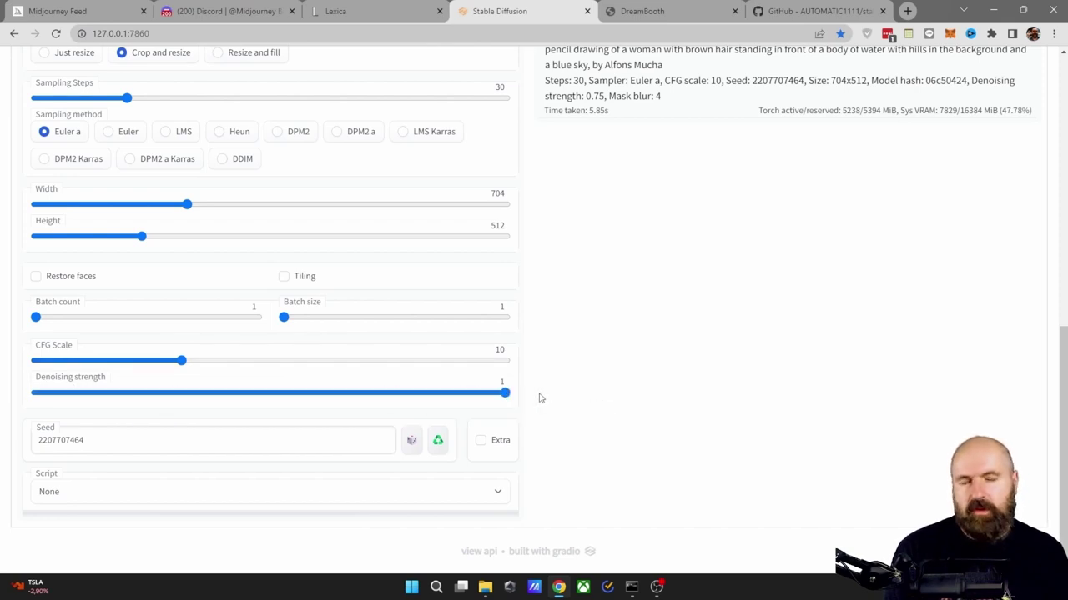
left_click_drag(505, 393, 23, 409)
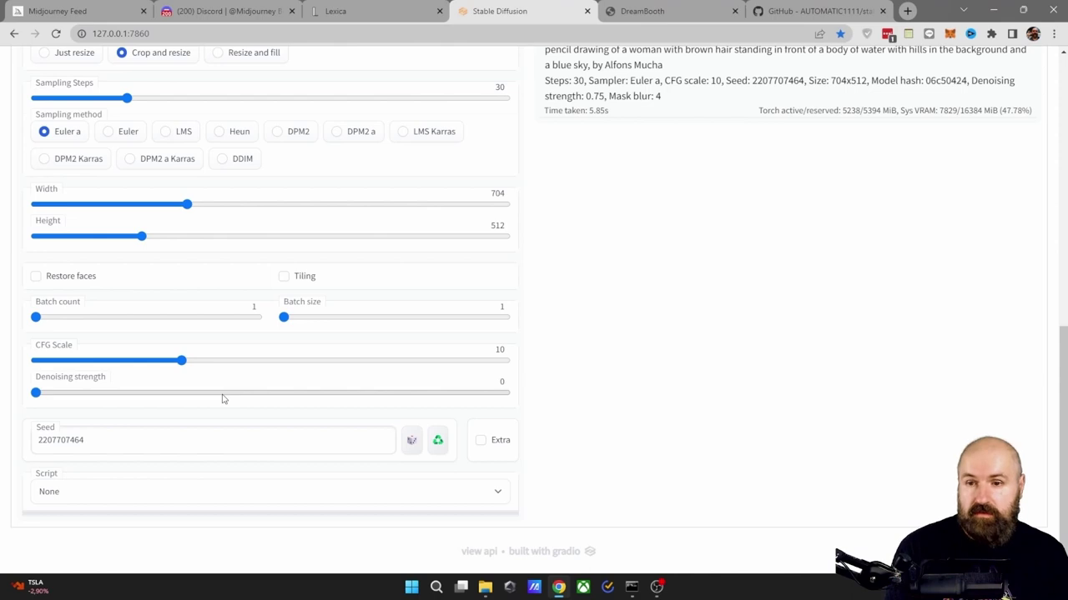
left_click_drag(41, 400, 298, 394)
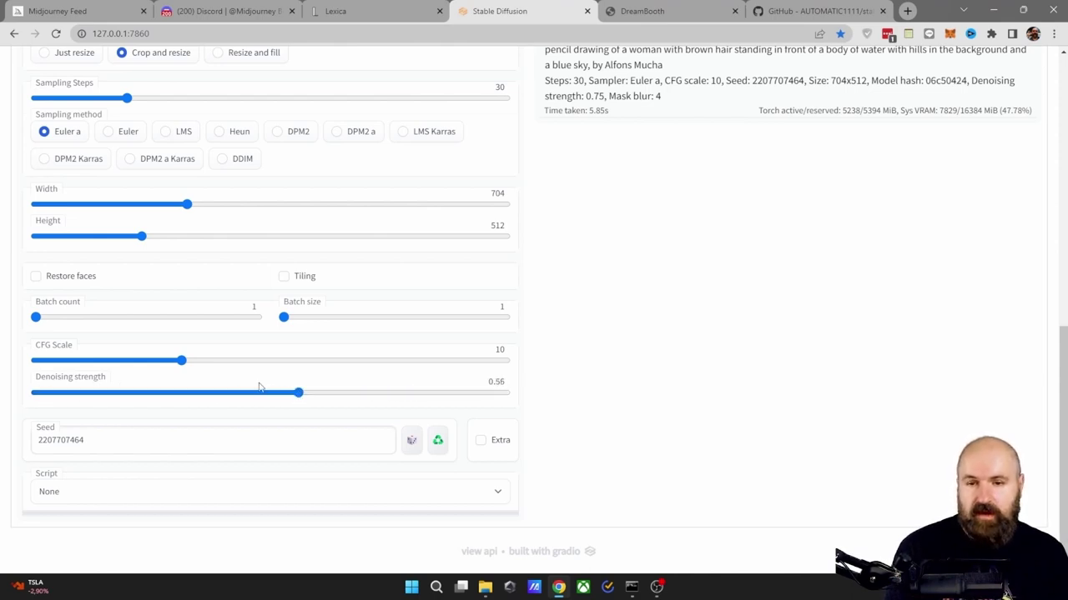
Step: Open the Inpaint mode of img2img and examine its image, mask options, "beautiful eyes" prompt and generation settings
scroll(354, 406, "up", 6)
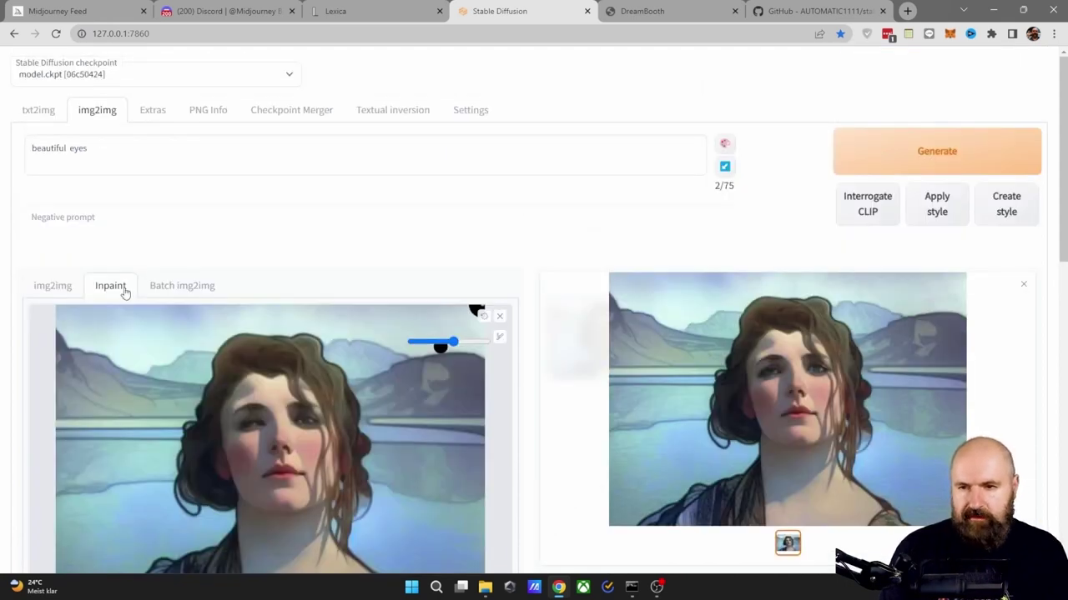
scroll(125, 292, "down", 3)
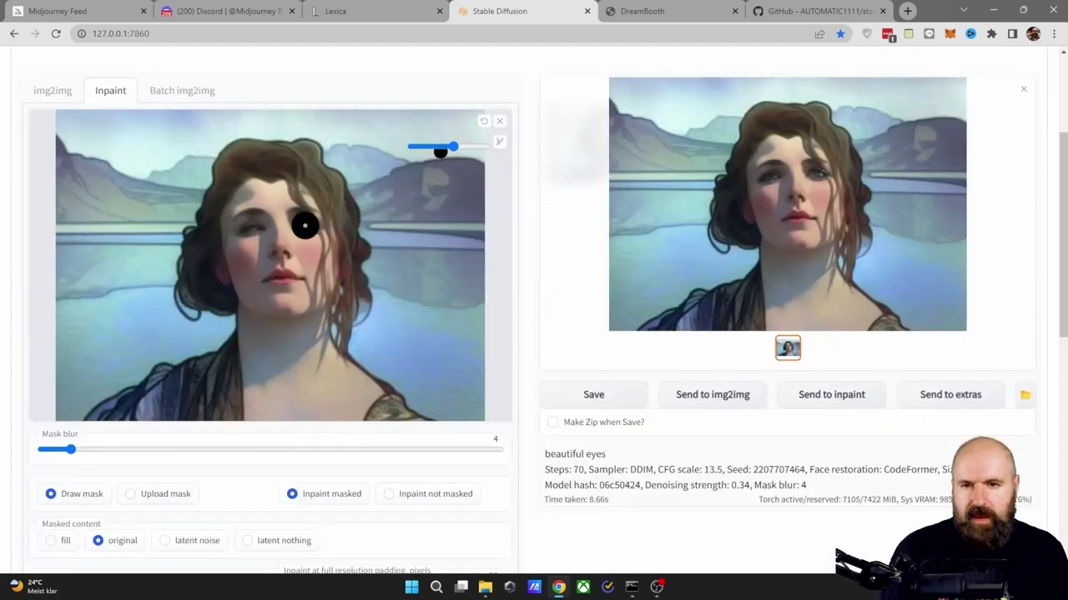
scroll(236, 242, "up", 2)
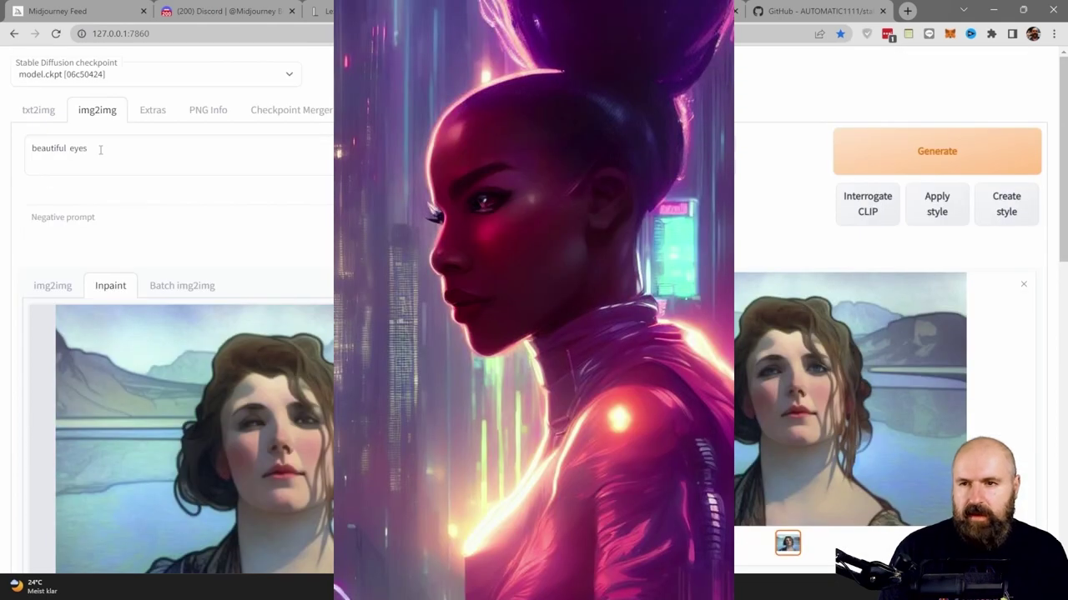
scroll(242, 409, "down", 8)
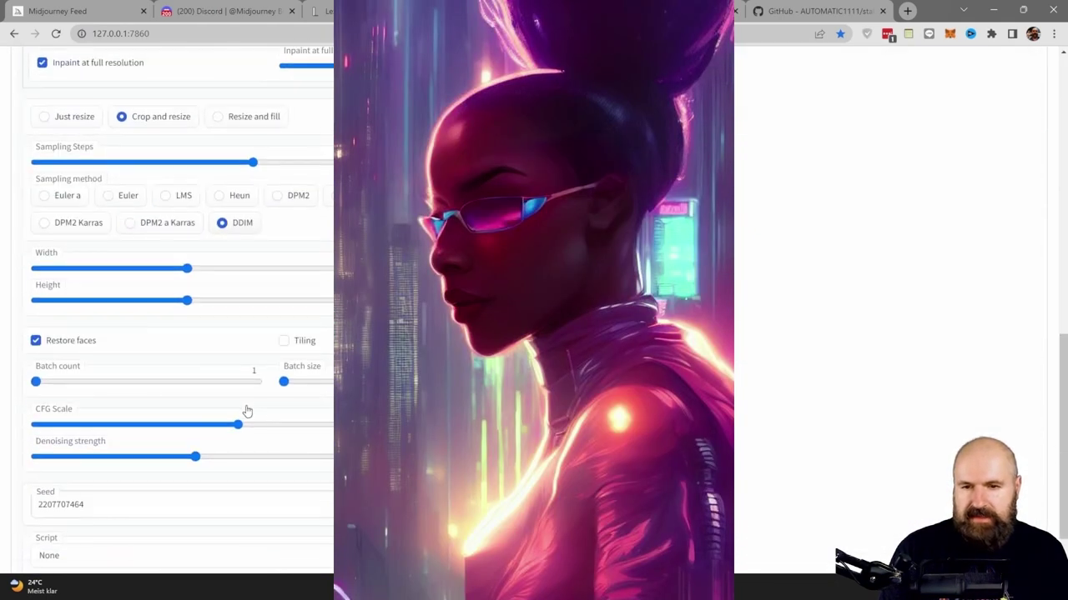
Step: Open the Extras page and review its resize, upscaler, GFPGAN and CodeFormer options
scroll(265, 427, "up", 7)
scroll(264, 427, "up", 2)
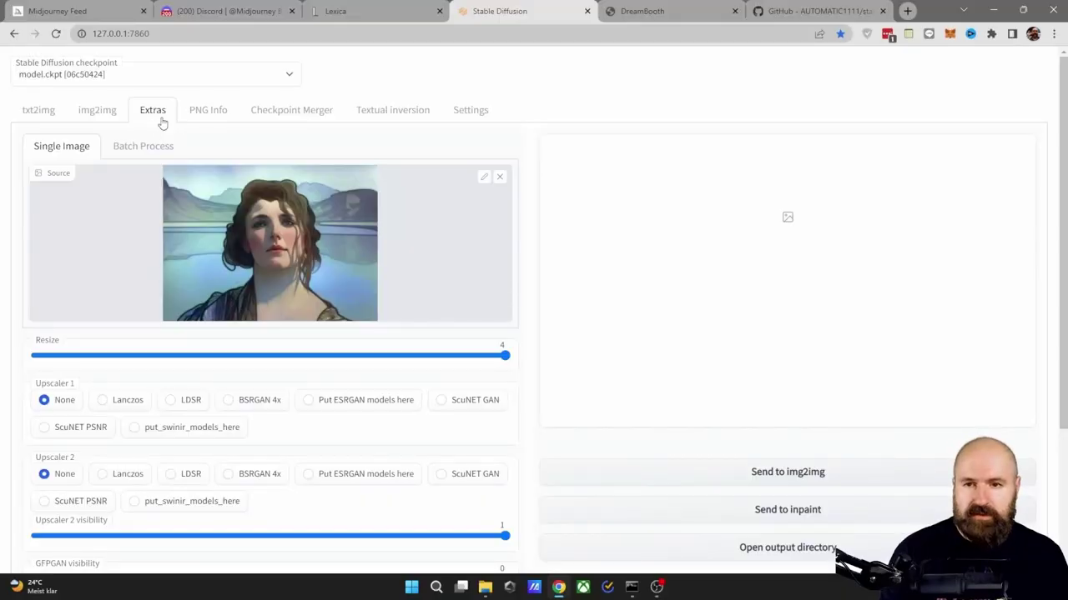
scroll(241, 232, "down", 3)
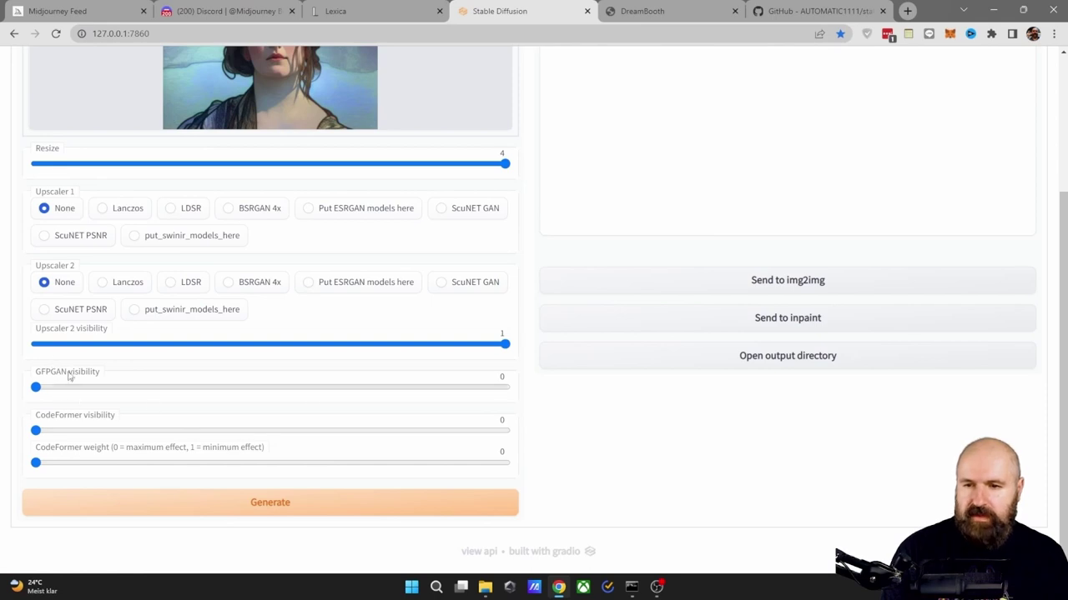
scroll(69, 387, "up", 3)
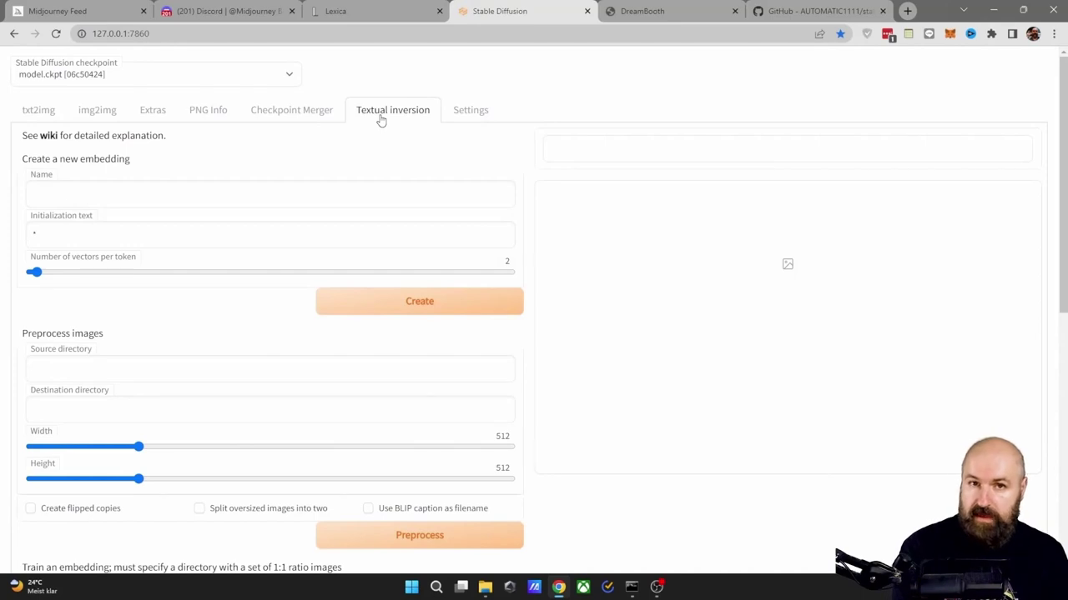
Step: Revisit the txt2img and Textual inversion pages, and switch to the DreamBooth project page in the browser
left_click(50, 114)
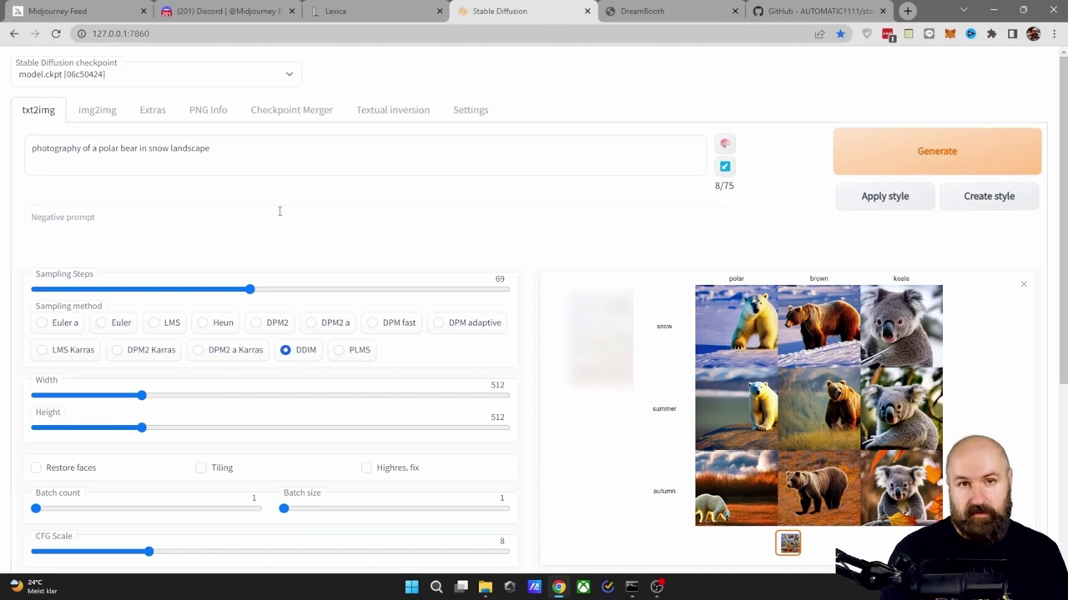
left_click(390, 110)
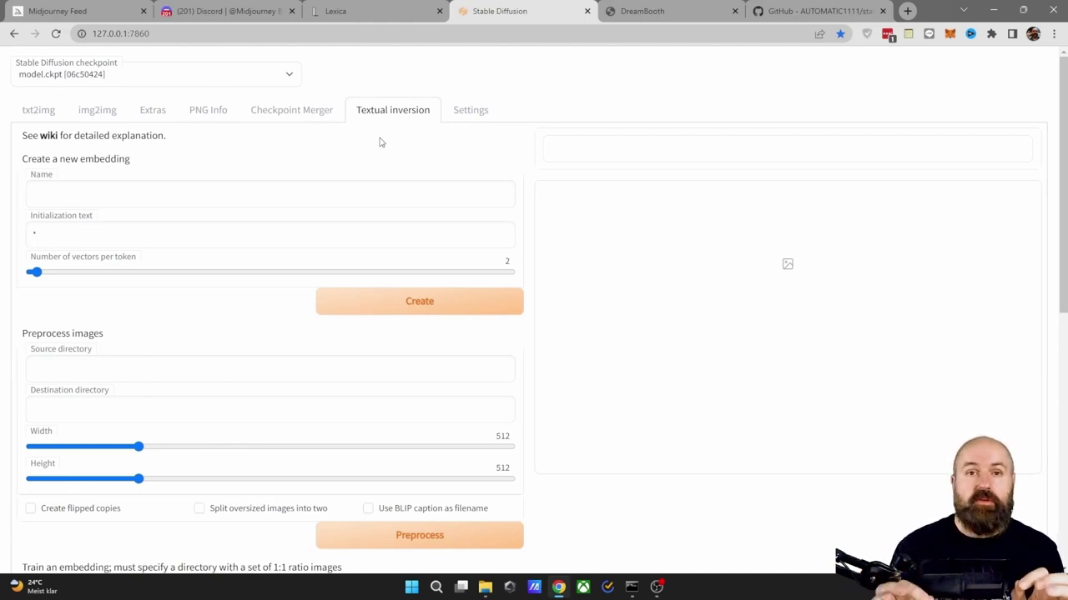
key("ctrl+Tab")
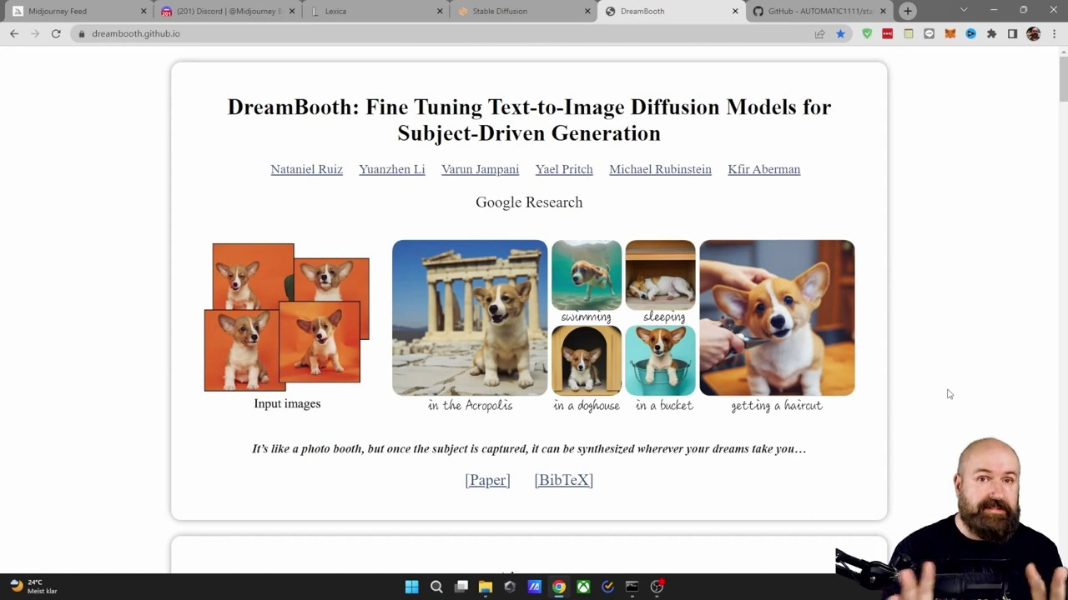
Step: Switch to the stable-diffusion-webui-feature-showcase repository on GitHub and examine its outpainting, inpainting, masking and prompt matrix examples
left_click(781, 16)
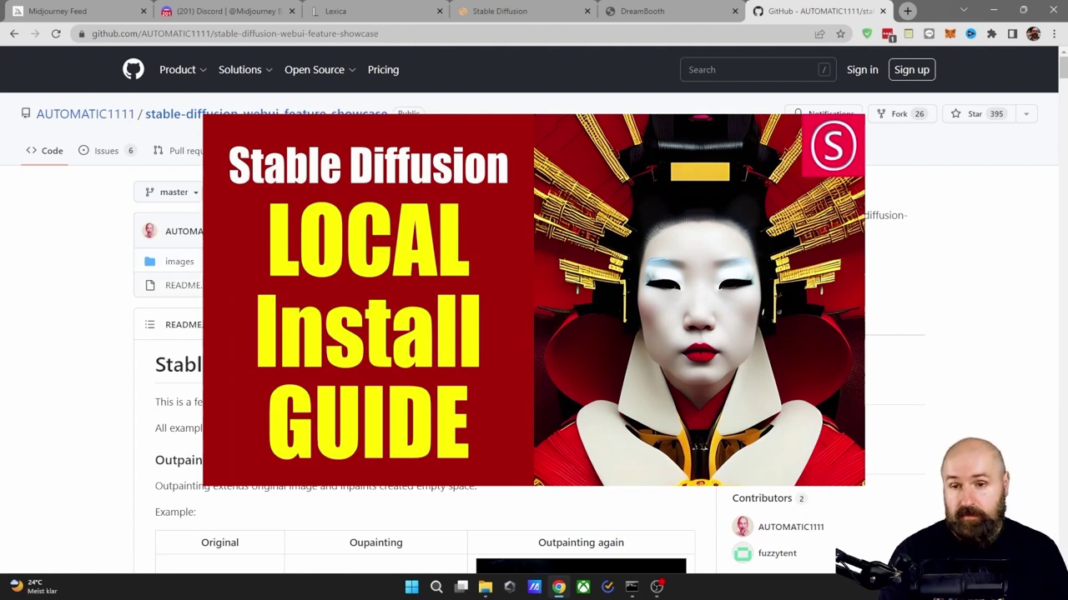
scroll(91, 321, "down", 5)
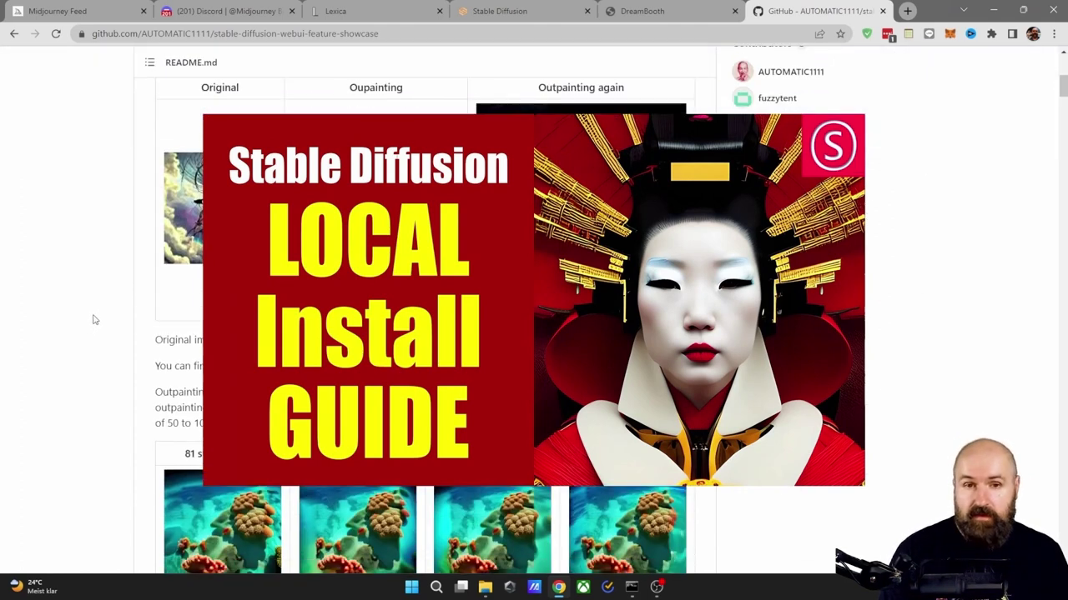
scroll(97, 312, "down", 3)
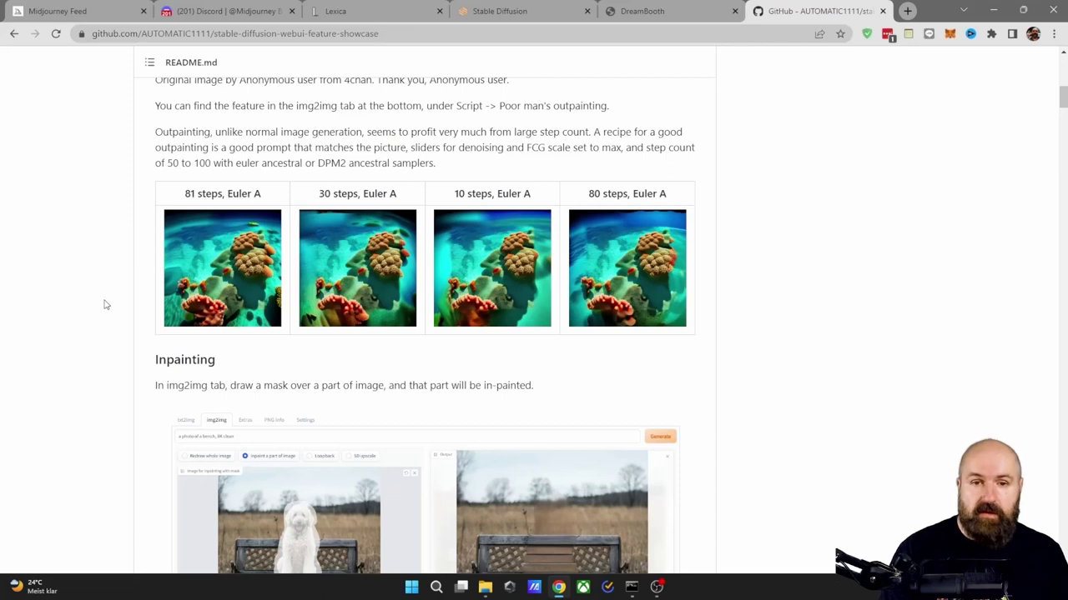
scroll(106, 305, "down", 4)
scroll(108, 302, "down", 8)
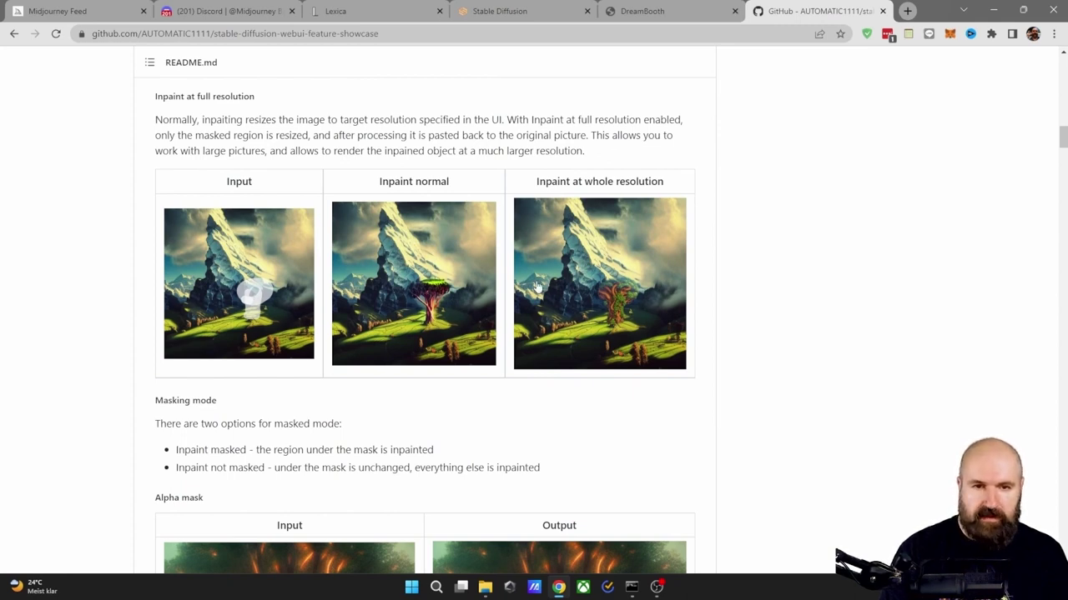
scroll(617, 287, "down", 5)
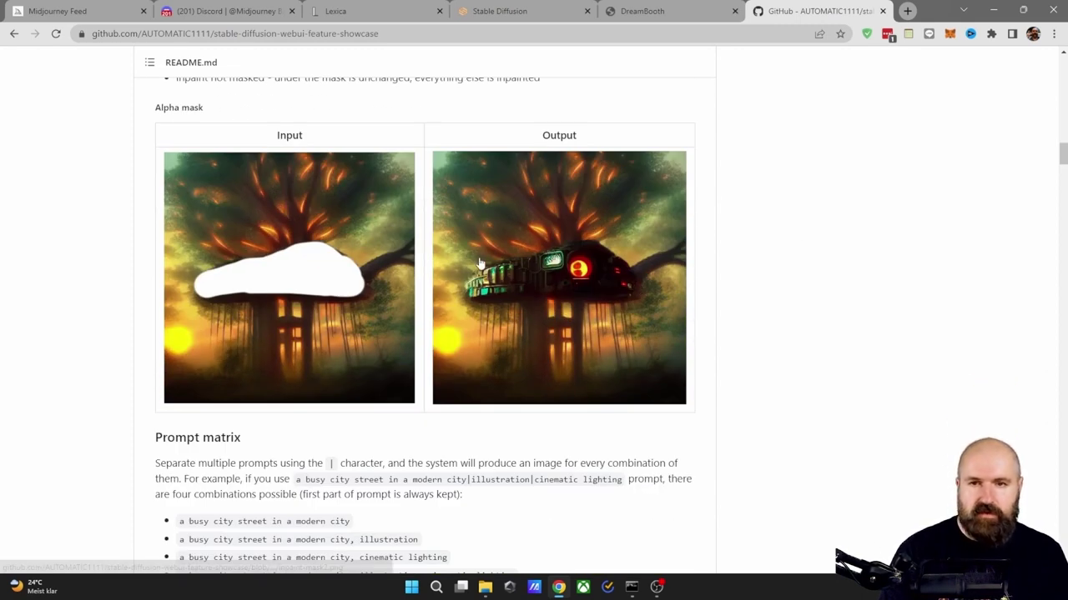
scroll(751, 300, "down", 5)
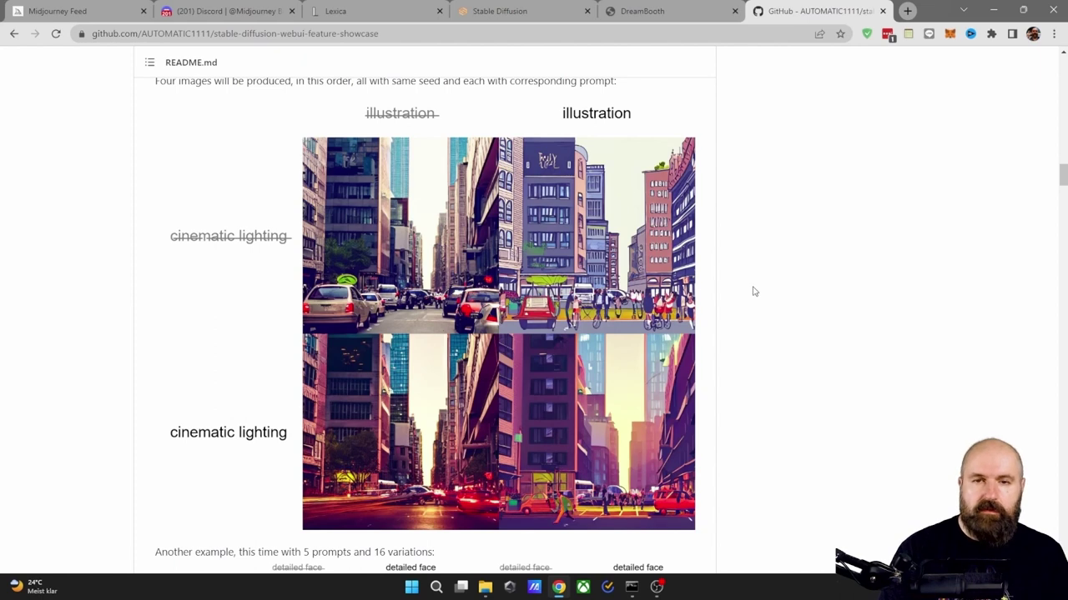